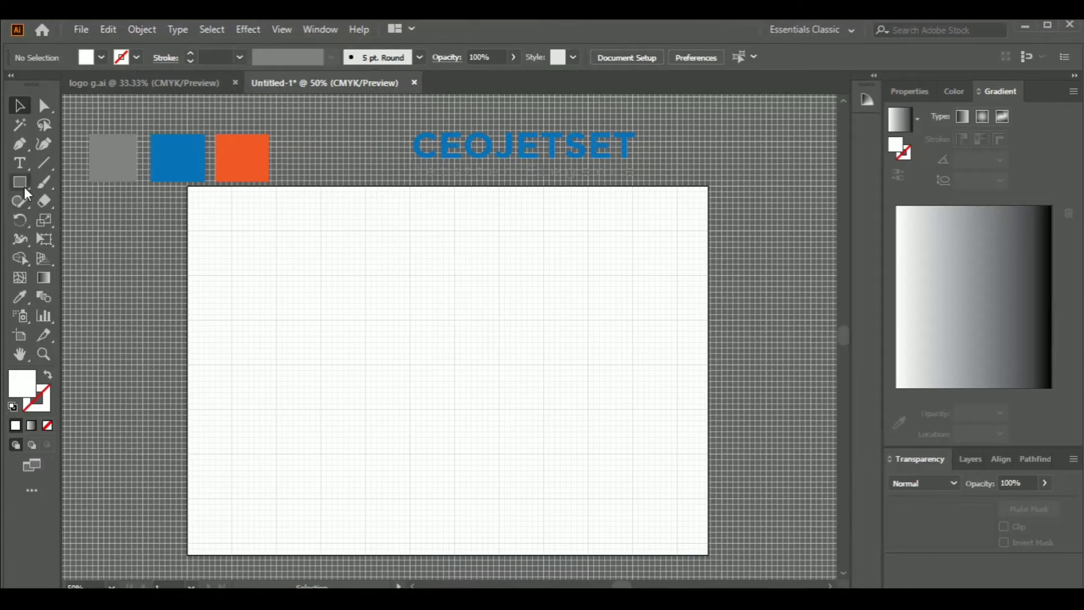
# Draw a wide rectangle in the left part of the artboard and round its lower-left corner to 25.4 mm
pyautogui.click(25, 185)
pyautogui.moveTo(367, 370); pyautogui.dragTo(365, 366)
pyautogui.click(44, 106)
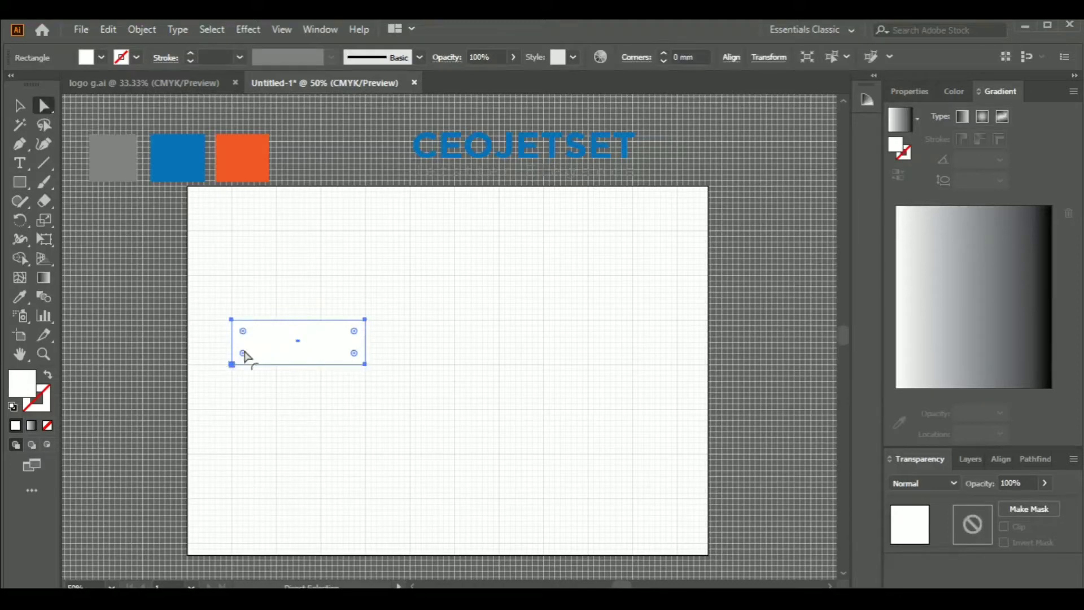
pyautogui.moveTo(244, 356); pyautogui.dragTo(287, 344)
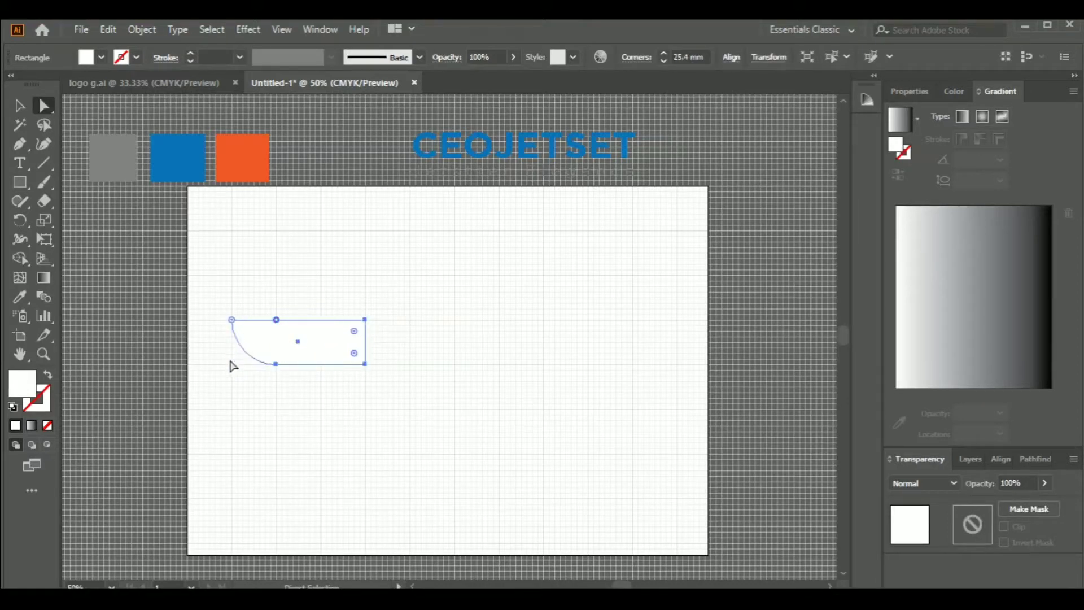
pyautogui.click(234, 366)
# Give the rounded-corner rectangle a black stroke and a black fill
pyautogui.click(19, 106)
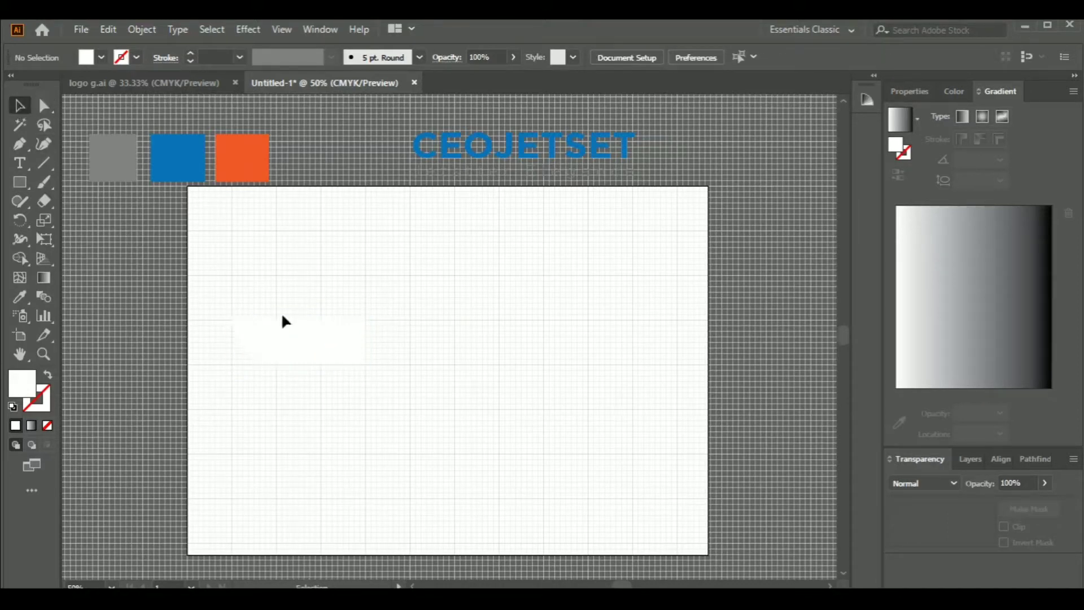
pyautogui.moveTo(247, 300); pyautogui.dragTo(403, 452)
pyautogui.click(136, 57)
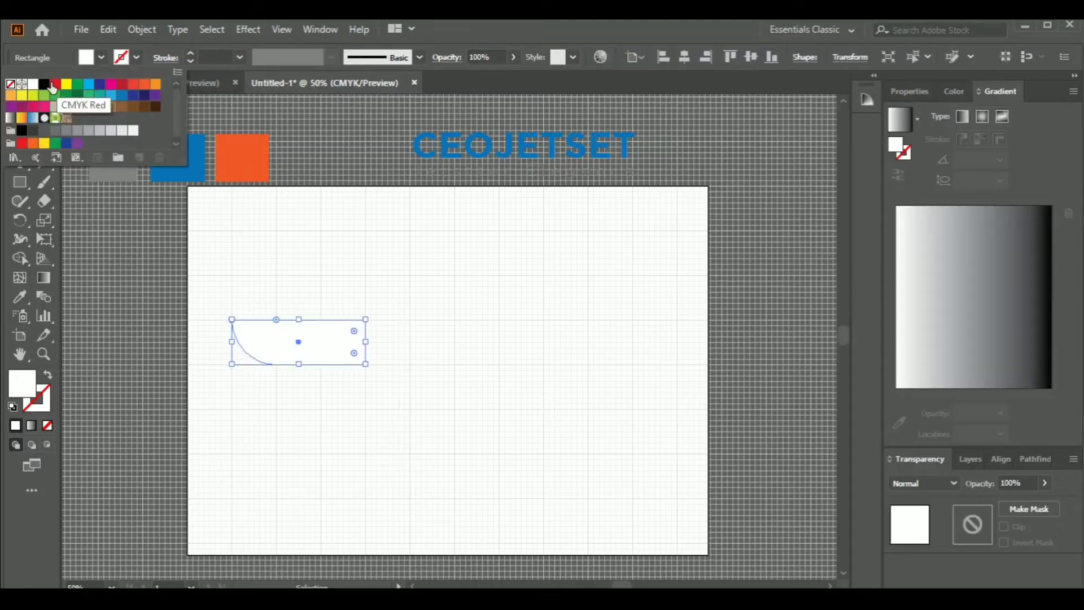
pyautogui.click(44, 83)
pyautogui.click(255, 230)
pyautogui.click(90, 62)
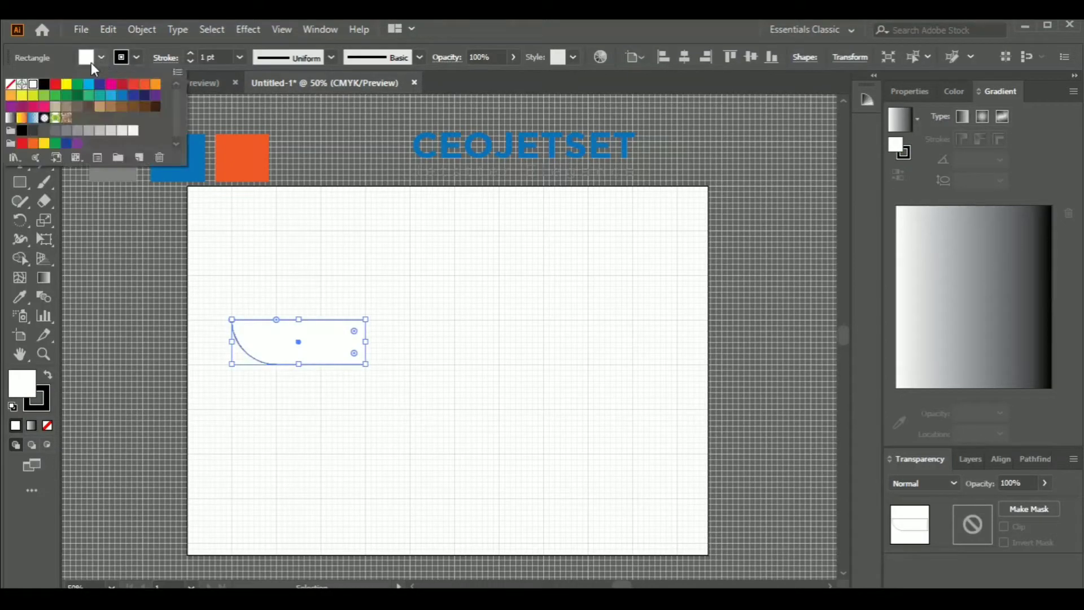
pyautogui.click(45, 85)
pyautogui.click(515, 390)
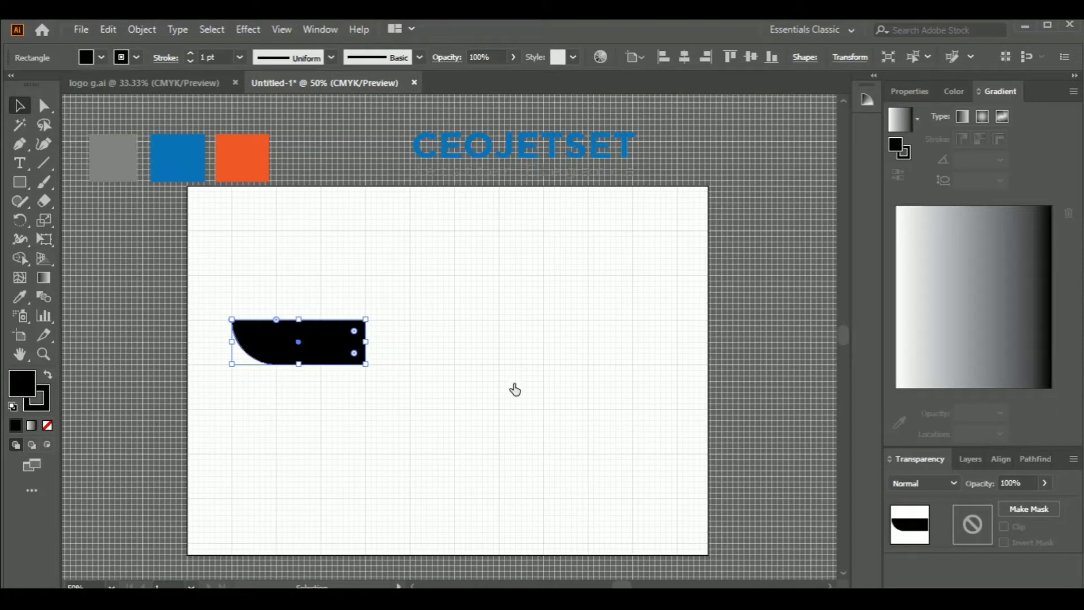
pyautogui.click(515, 390)
# Duplicate the black bar below the original
pyautogui.hotkey('ctrl', '+')
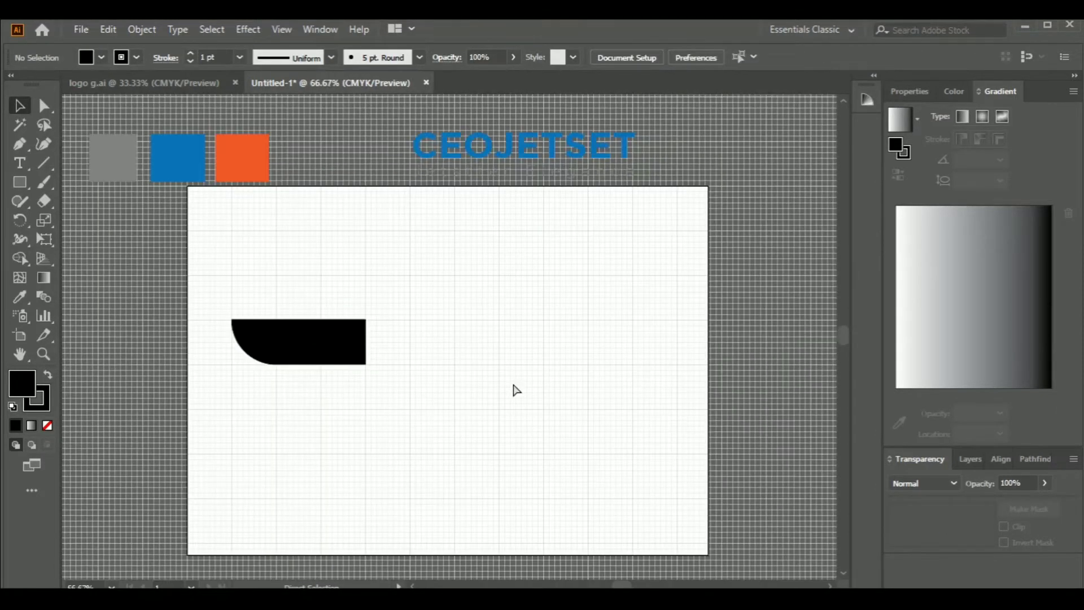
pyautogui.moveTo(270, 333); pyautogui.dragTo(279, 453)
pyautogui.moveTo(345, 492); pyautogui.dragTo(279, 481)
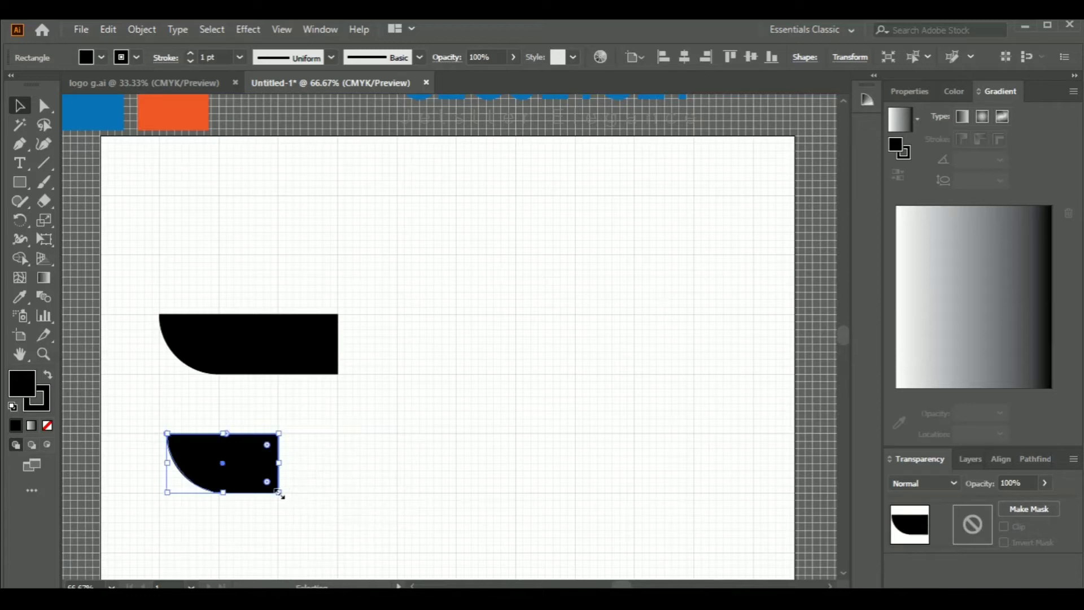
pyautogui.hotkey('ctrl', 'z')
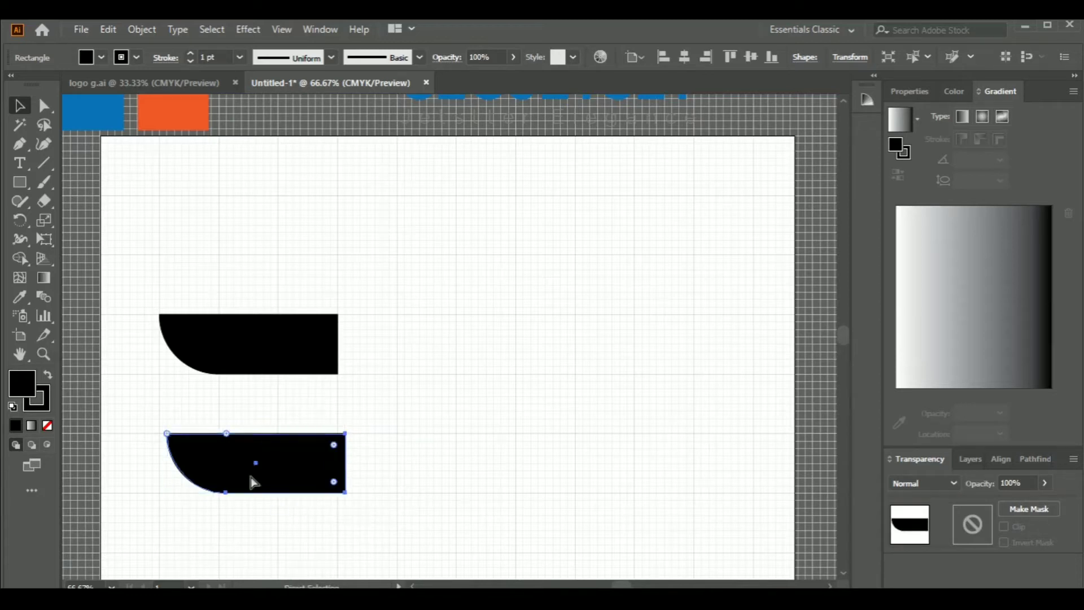
pyautogui.moveTo(345, 493)
pyautogui.mouseDown()
pyautogui.moveTo(329, 469)
pyautogui.moveTo(381, 486)
pyautogui.moveTo(351, 494)
pyautogui.mouseUp()
# Turn off Snap to Grid and hide the document grid
pyautogui.click(284, 32)
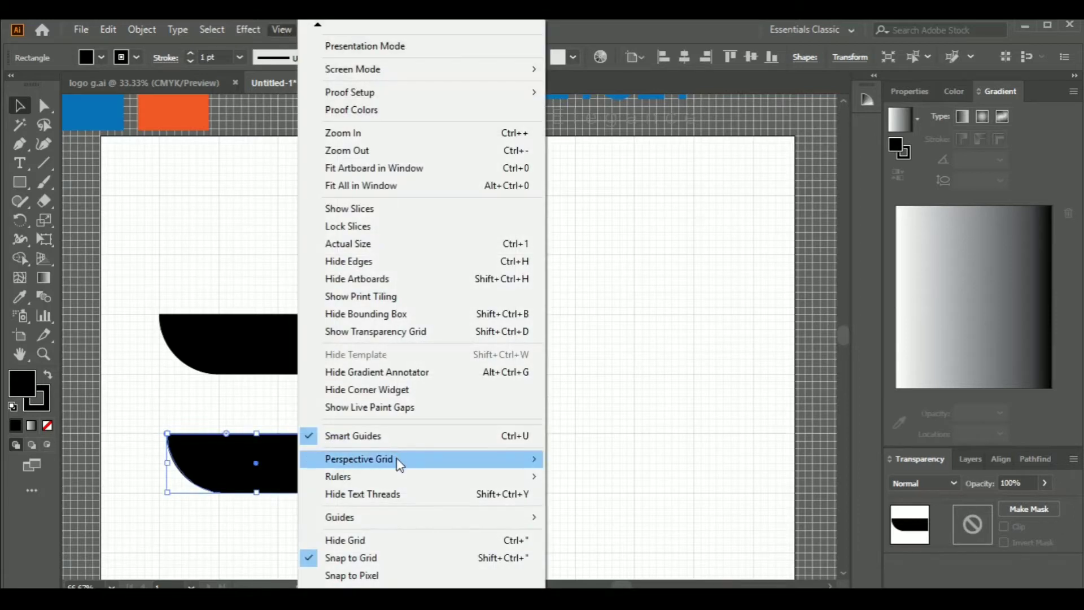
pyautogui.click(308, 557)
pyautogui.moveTo(346, 493); pyautogui.dragTo(404, 493)
pyautogui.click(281, 29)
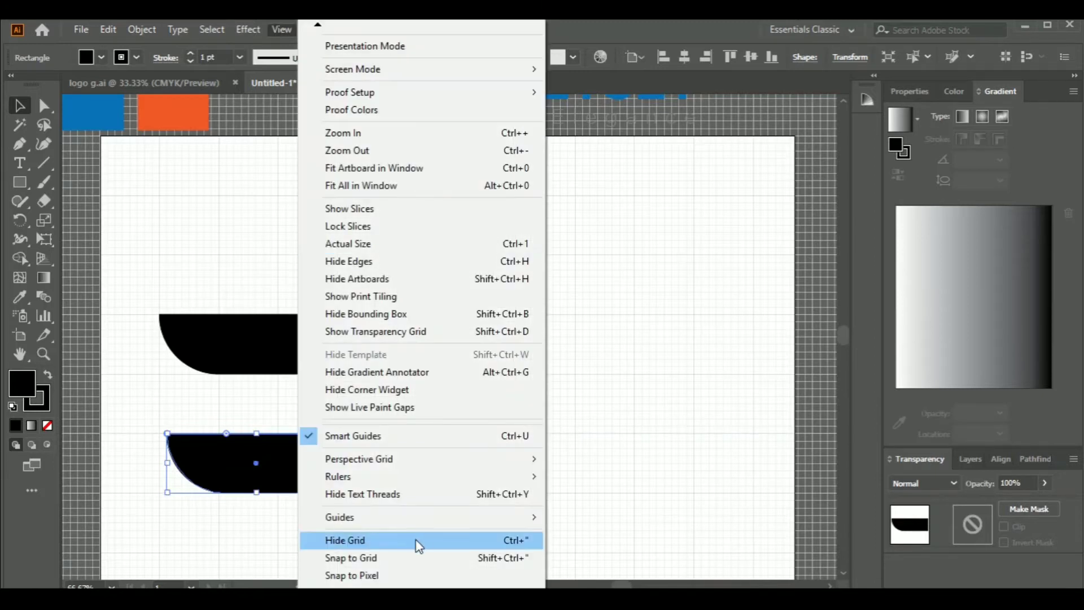
pyautogui.click(358, 541)
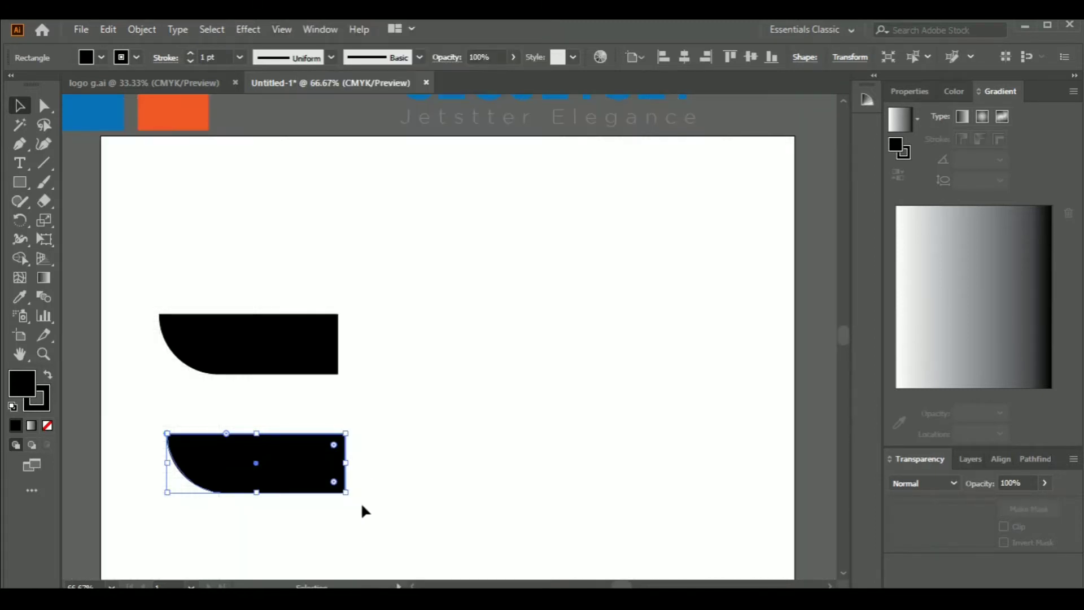
# Expand the lower copy of the black bar into plain filled shapes
pyautogui.click(361, 503)
pyautogui.moveTo(345, 494); pyautogui.dragTo(412, 495)
pyautogui.rightClick(315, 473)
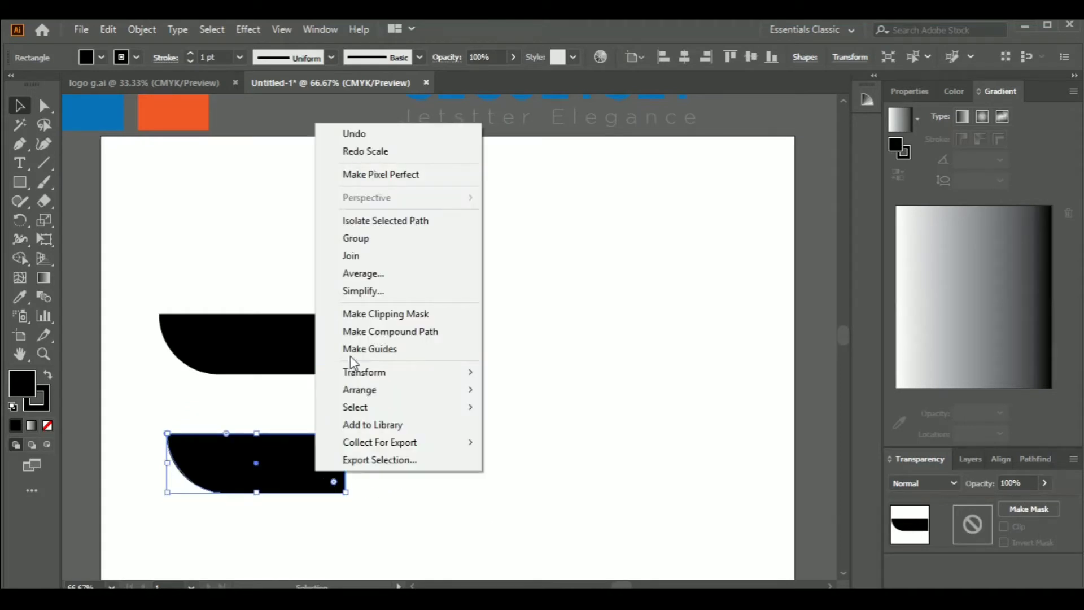
pyautogui.click(102, 29)
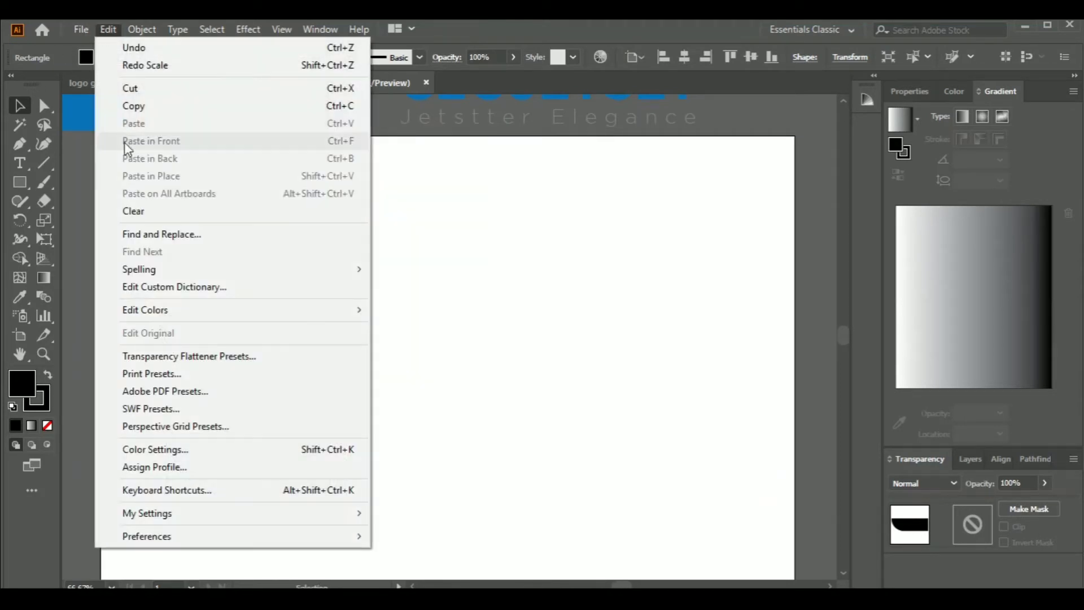
pyautogui.moveTo(145, 32)
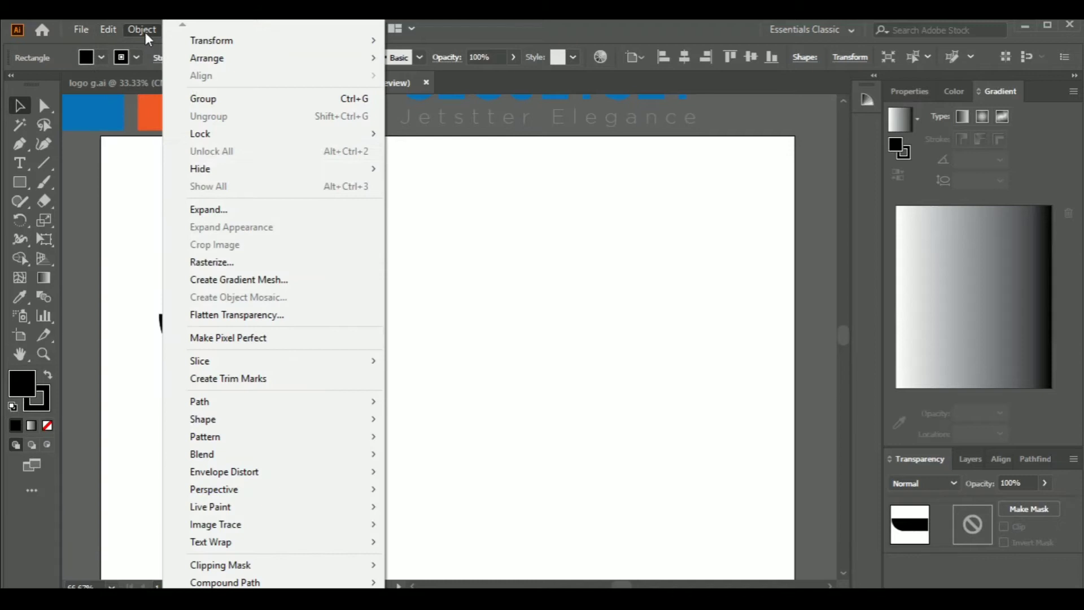
pyautogui.click(210, 210)
pyautogui.click(504, 403)
pyautogui.click(425, 510)
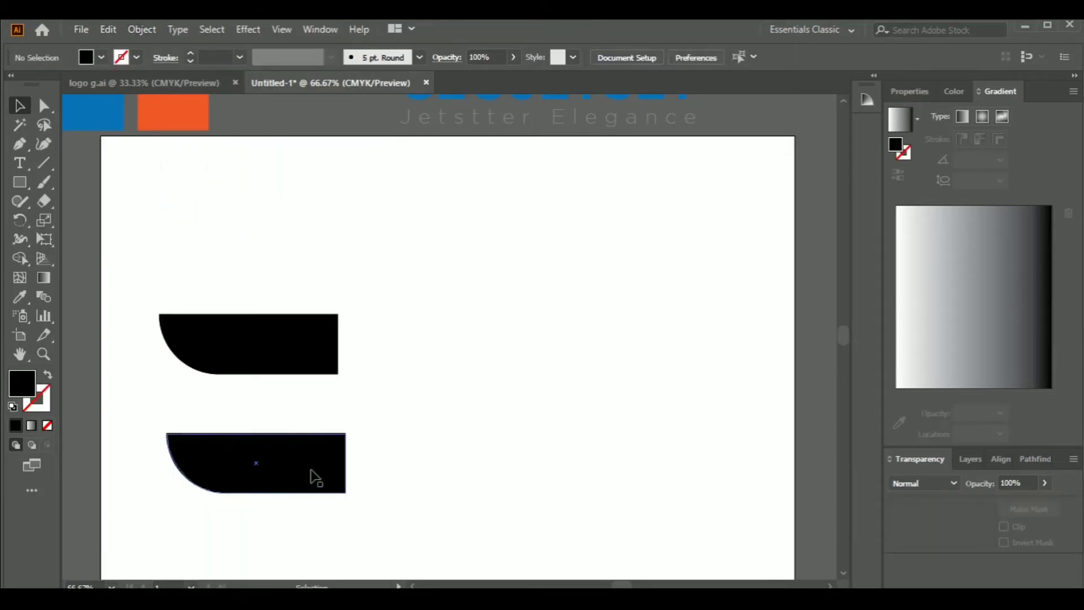
# Scale the lower bar down proportionally and place it just beneath the original with their right edges aligned
pyautogui.click(311, 475)
pyautogui.moveTo(345, 493)
pyautogui.mouseDown()
pyautogui.moveTo(332, 476)
pyautogui.moveTo(341, 481)
pyautogui.mouseUp()
pyautogui.moveTo(246, 467); pyautogui.dragTo(271, 403)
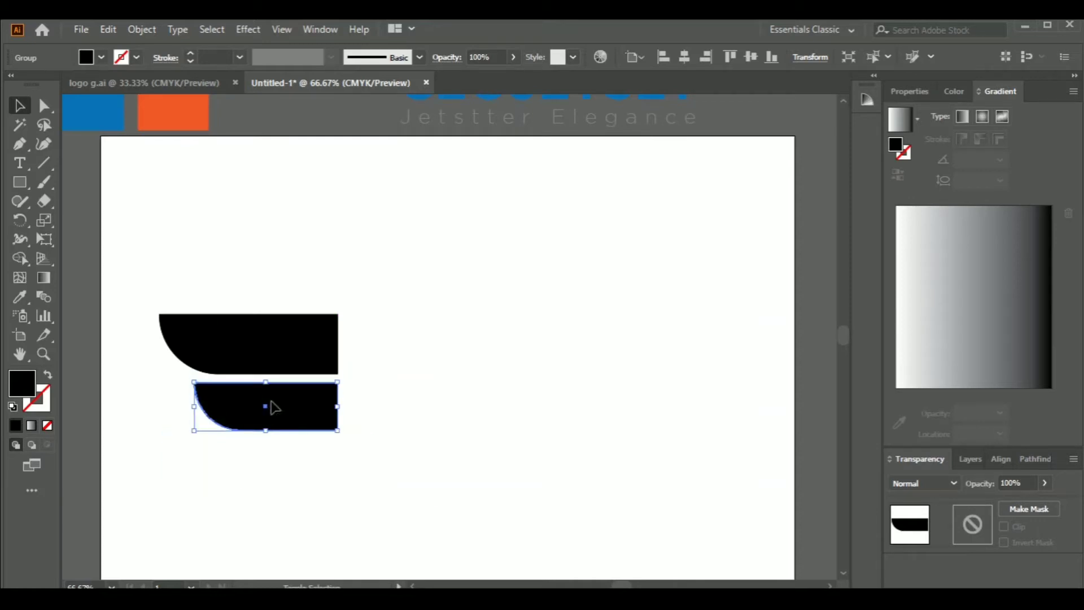
pyautogui.click(435, 450)
# Duplicate the second bar below itself and shrink the copy proportionally, keeping its right edge aligned and an even gap
pyautogui.moveTo(270, 434); pyautogui.dragTo(273, 484)
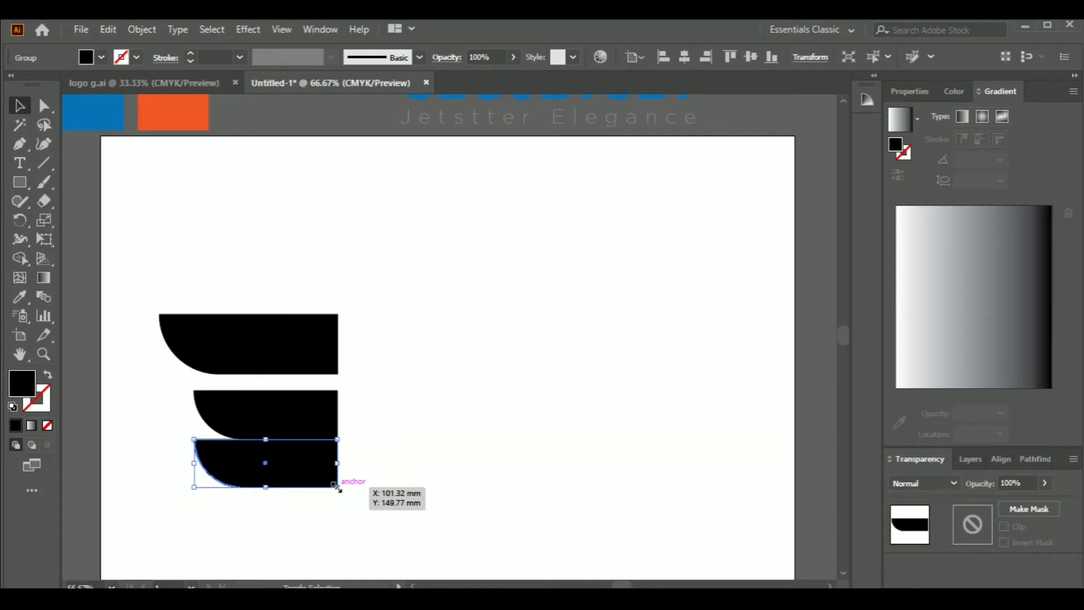
pyautogui.moveTo(338, 486); pyautogui.dragTo(284, 469)
pyautogui.click(399, 472)
pyautogui.click(477, 490)
pyautogui.click(334, 485)
pyautogui.click(413, 462)
pyautogui.click(412, 455)
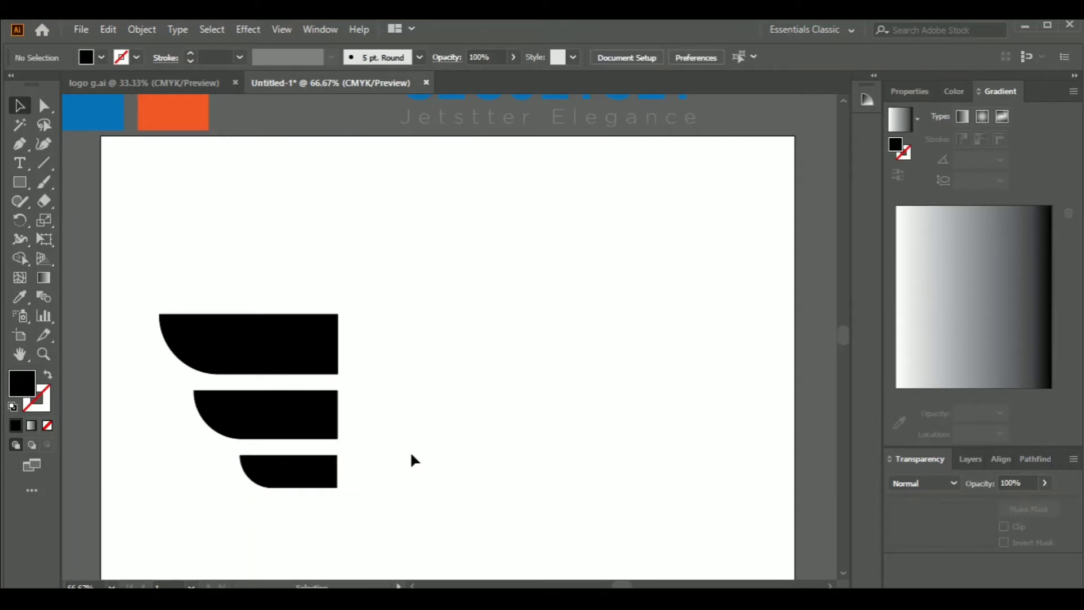
# Stretch all three bars to the right so that they end at the same vertical line
pyautogui.click(323, 368)
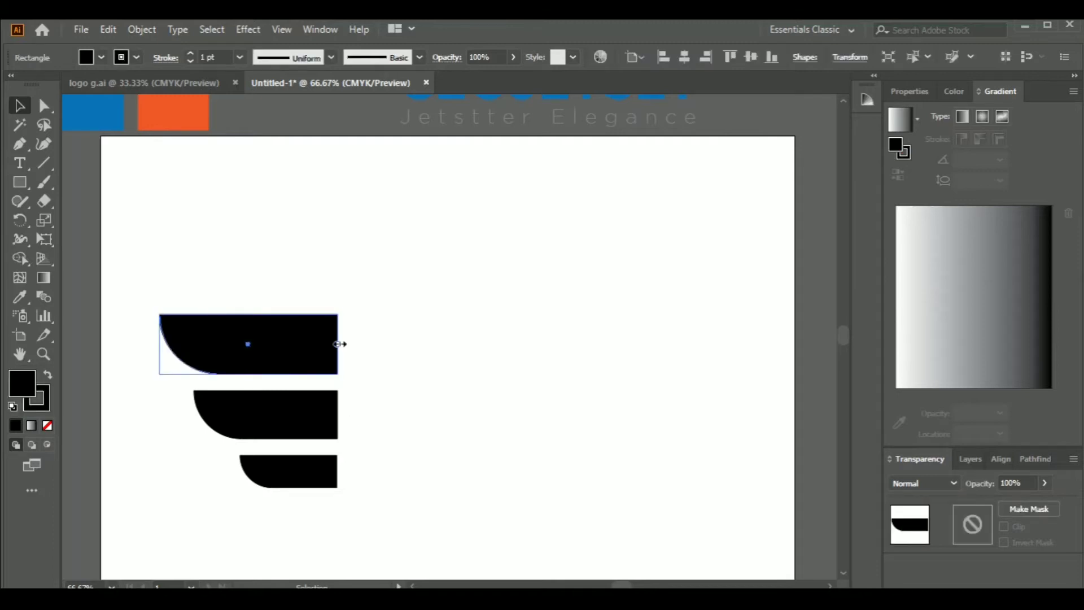
pyautogui.moveTo(341, 344); pyautogui.dragTo(376, 344)
pyautogui.click(320, 414)
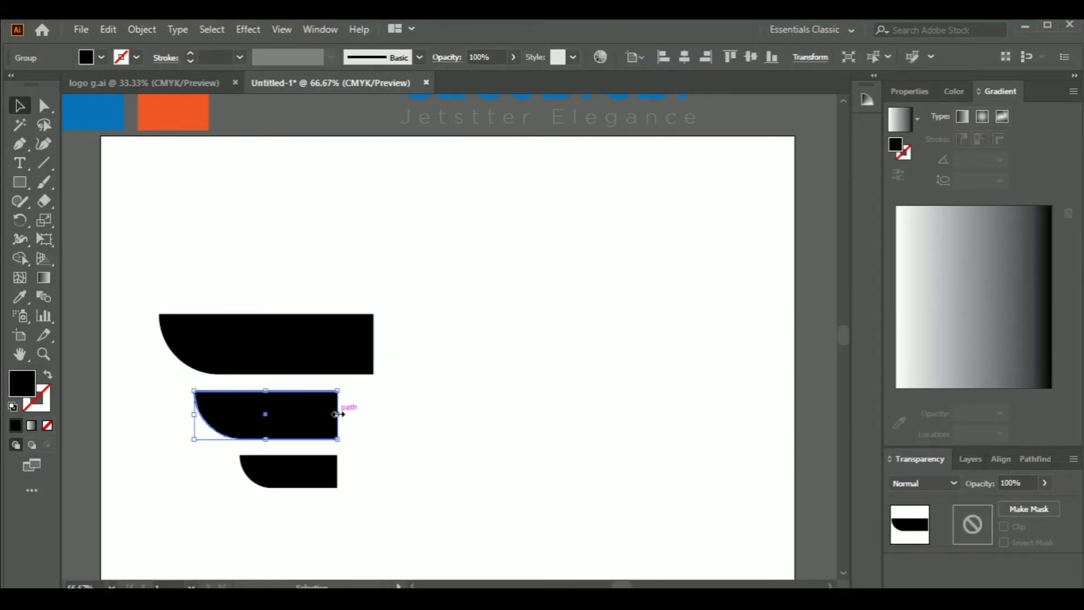
pyautogui.moveTo(337, 414); pyautogui.dragTo(373, 414)
pyautogui.click(331, 469)
pyautogui.moveTo(337, 472); pyautogui.dragTo(371, 468)
pyautogui.click(401, 462)
# Select the three stacked bars and group them into one wing
pyautogui.hotkey('ctrl', '-')
pyautogui.hotkey('ctrl', '-')
pyautogui.hotkey('ctrl', '+')
pyautogui.hotkey('ctrl', '+')
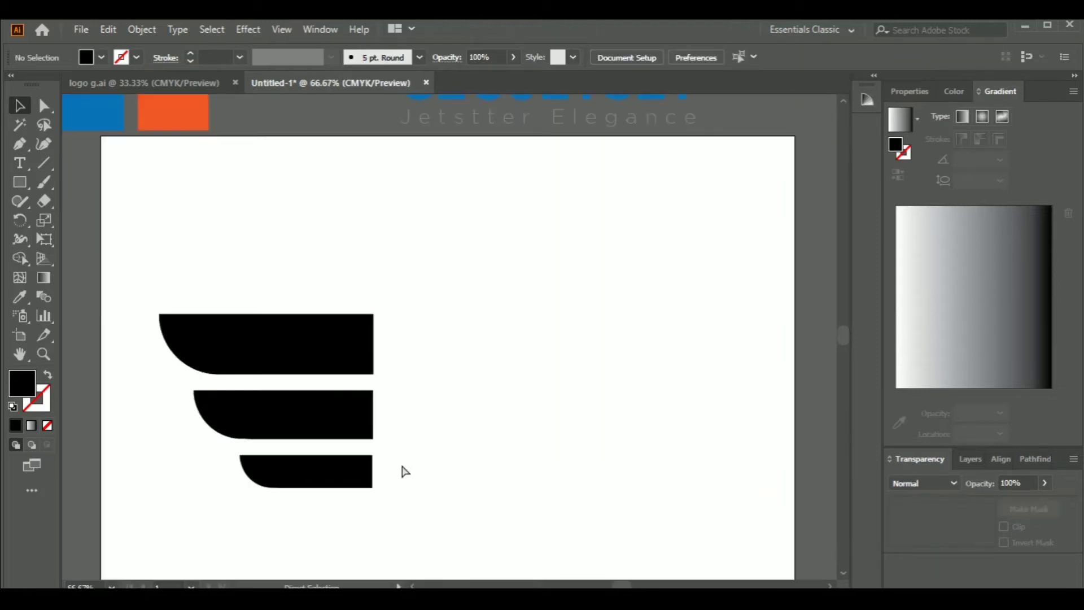
pyautogui.hotkey('ctrl', '-')
pyautogui.moveTo(244, 303); pyautogui.dragTo(400, 474)
pyautogui.rightClick(338, 346)
pyautogui.click(375, 204)
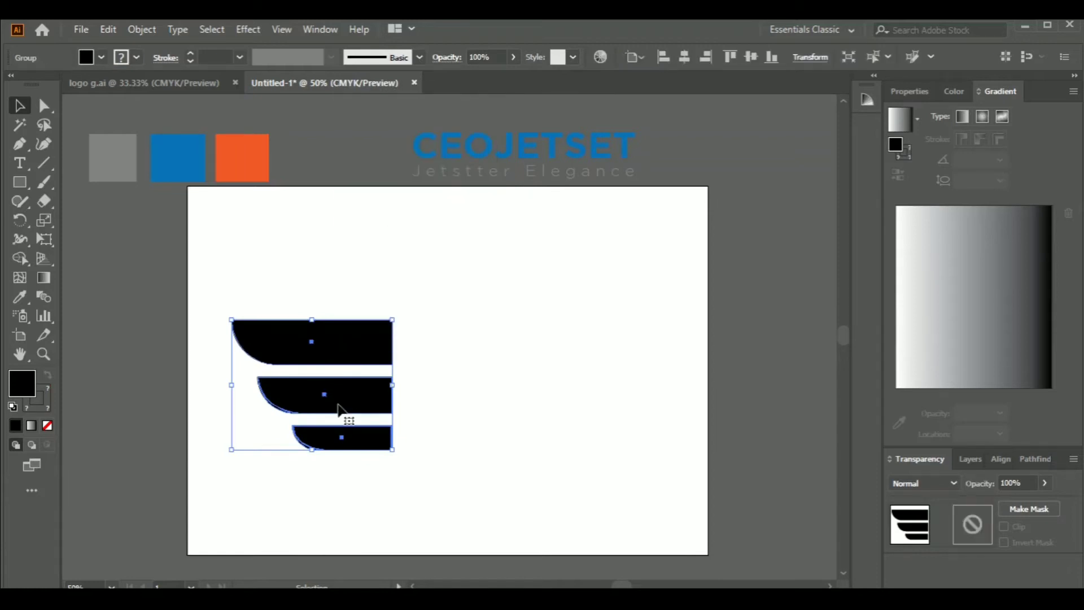
# Duplicate the wing group to the right of the original and flip the copy horizontally
pyautogui.moveTo(350, 351); pyautogui.dragTo(538, 352)
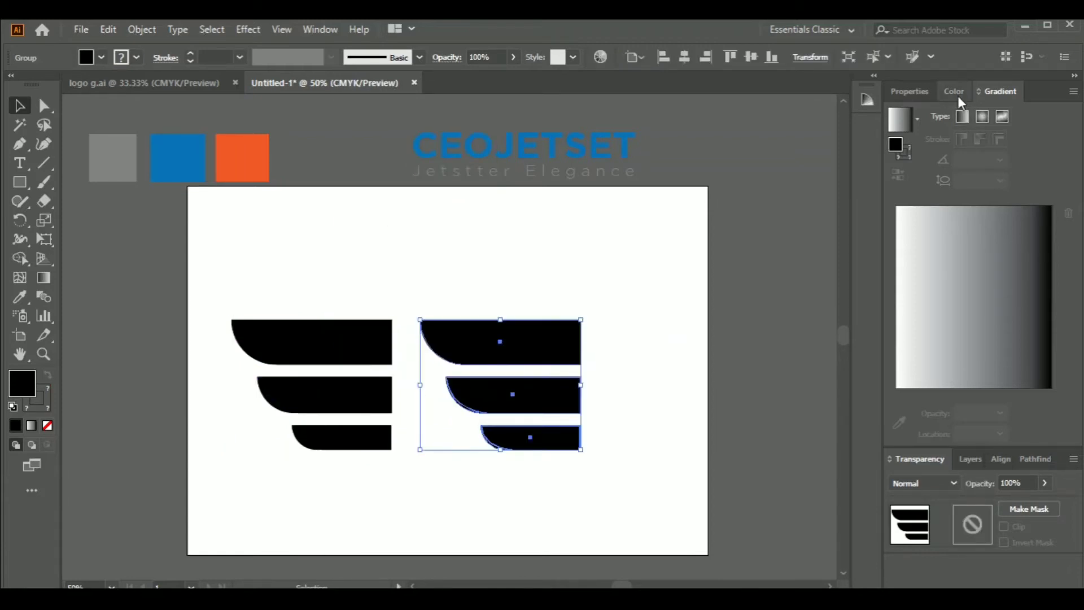
pyautogui.click(910, 90)
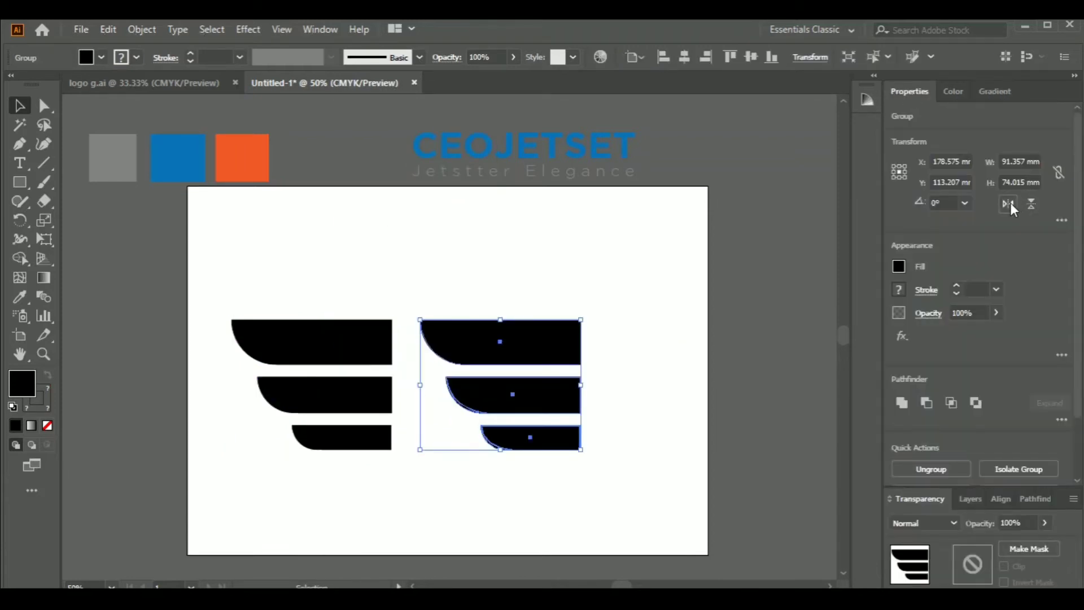
pyautogui.click(1008, 203)
pyautogui.click(659, 344)
# Move the two wings apart toward opposite sides of the artboard, leaving a wide gap between them
pyautogui.moveTo(484, 339); pyautogui.dragTo(583, 343)
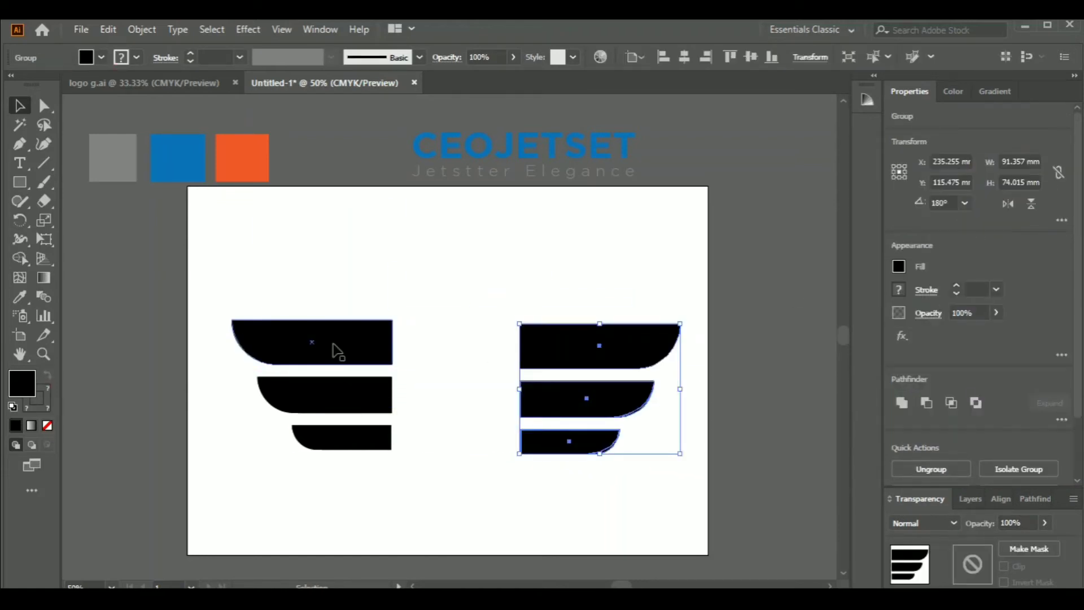
pyautogui.moveTo(338, 350); pyautogui.dragTo(274, 360)
pyautogui.click(139, 249)
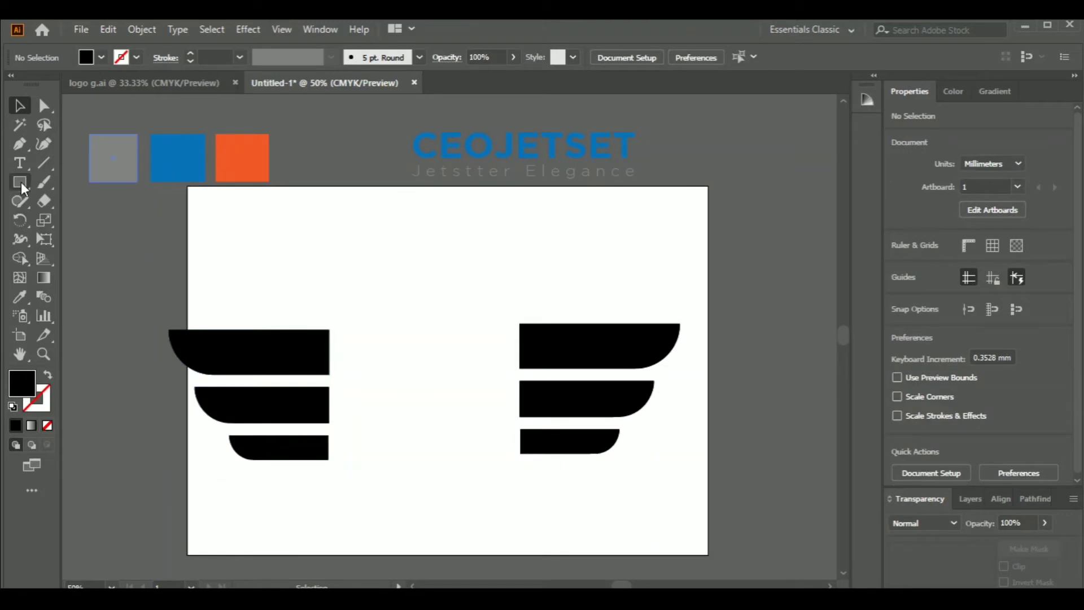
# Create a three-sided polygon with a 17.6389 mm radius above the gap between the wings
pyautogui.moveTo(21, 182); pyautogui.dragTo(68, 237)
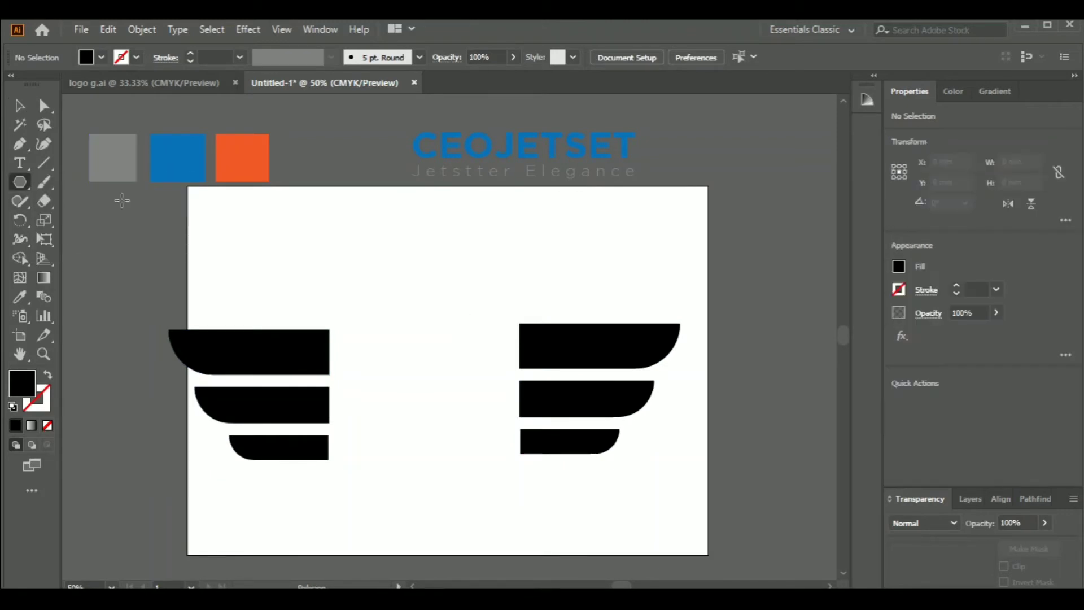
pyautogui.click(438, 275)
pyautogui.click(528, 310)
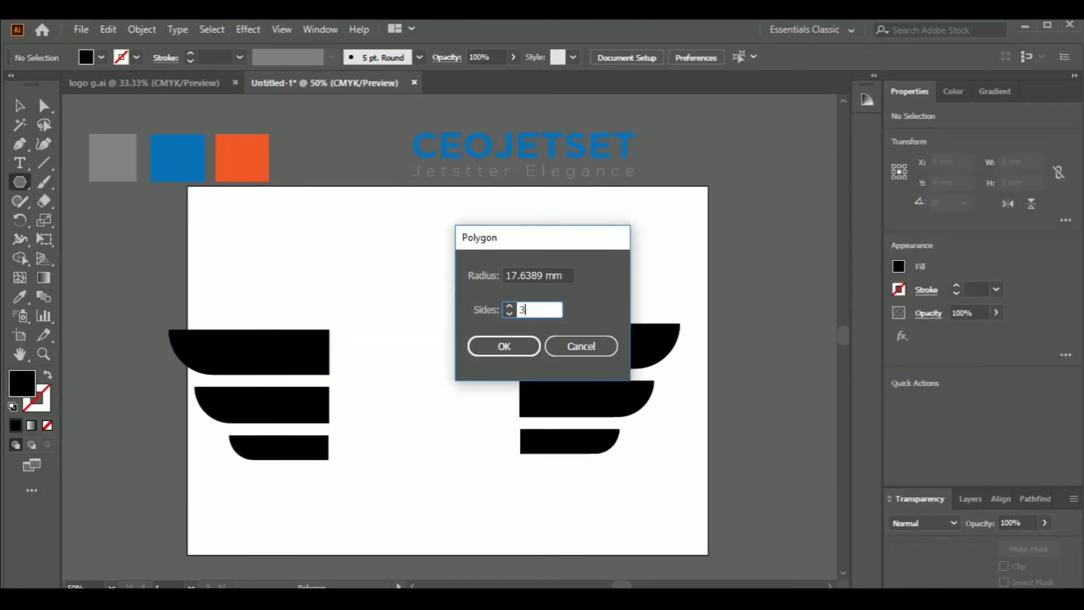
pyautogui.write('3')
pyautogui.press('Return')
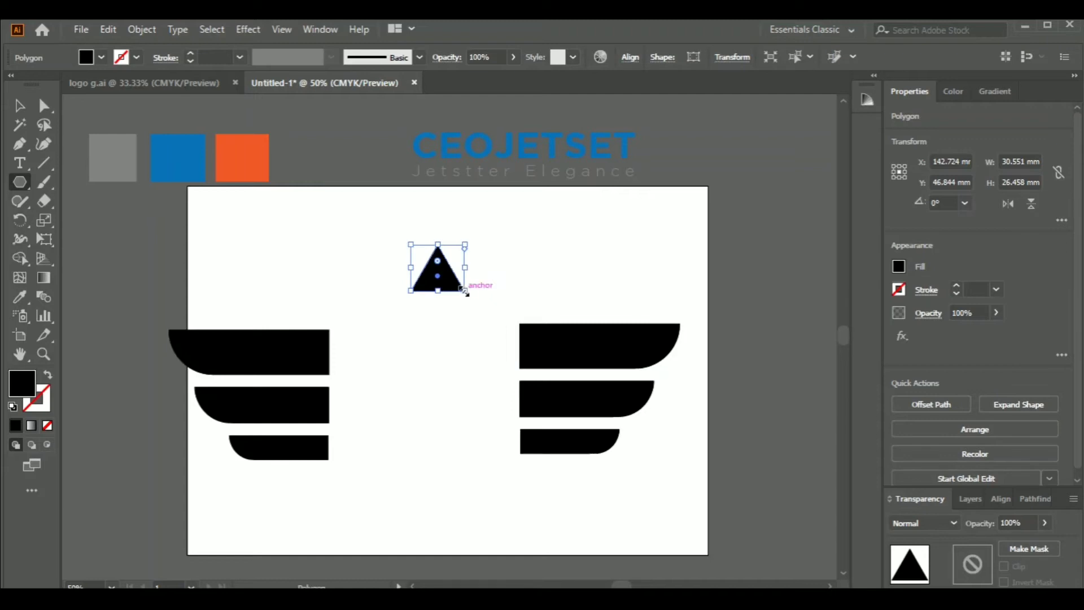
# Draw a rectangle about 30 by 24 mm directly beneath the triangle and unite both into one shape
pyautogui.moveTo(20, 181); pyautogui.dragTo(83, 192)
pyautogui.moveTo(413, 307); pyautogui.dragTo(438, 302)
pyautogui.click(27, 110)
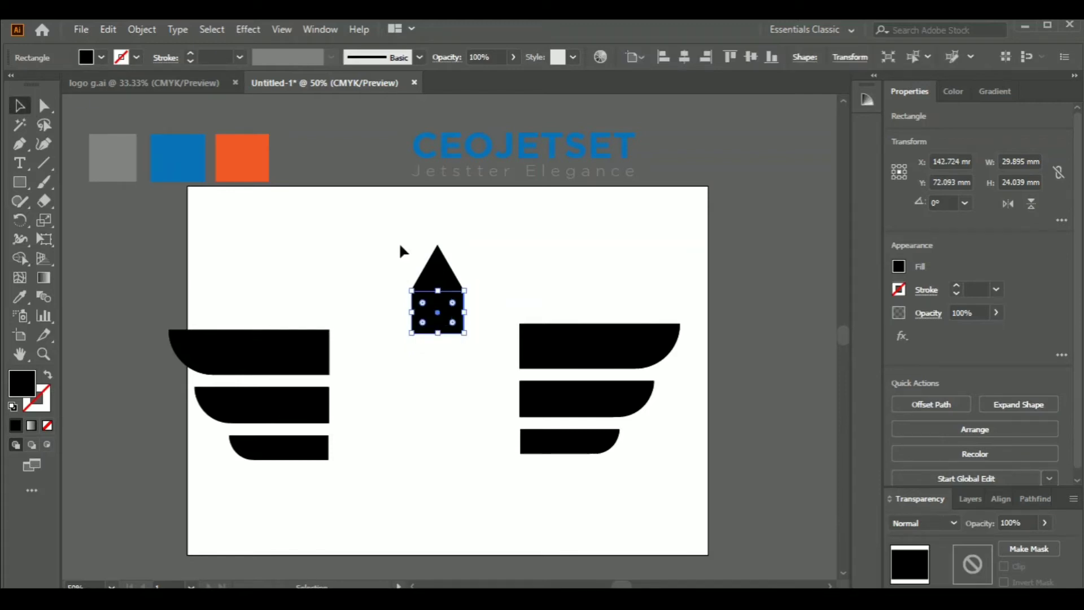
pyautogui.moveTo(483, 347); pyautogui.dragTo(484, 350)
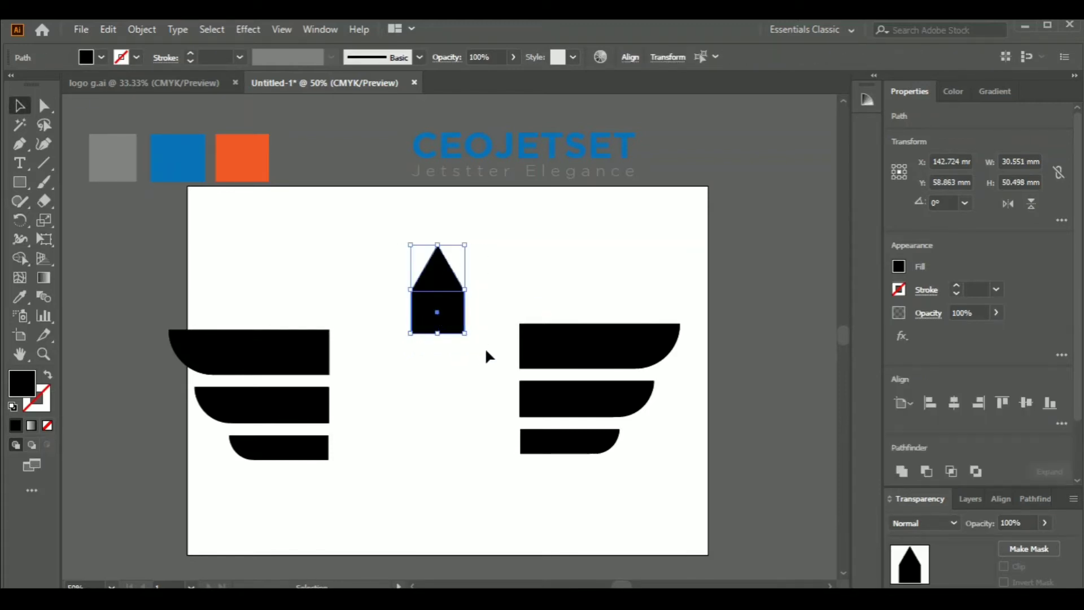
pyautogui.click(907, 473)
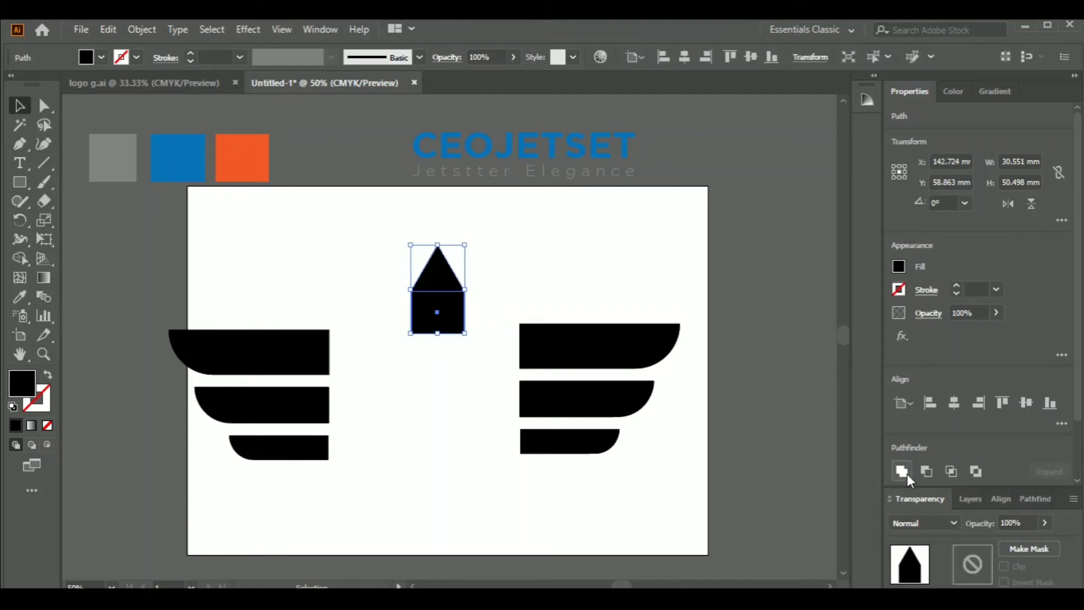
pyautogui.click(644, 276)
# Round the pointed top of the united shape, lengthen its body slightly and move it up a little
pyautogui.click(440, 291)
pyautogui.click(46, 110)
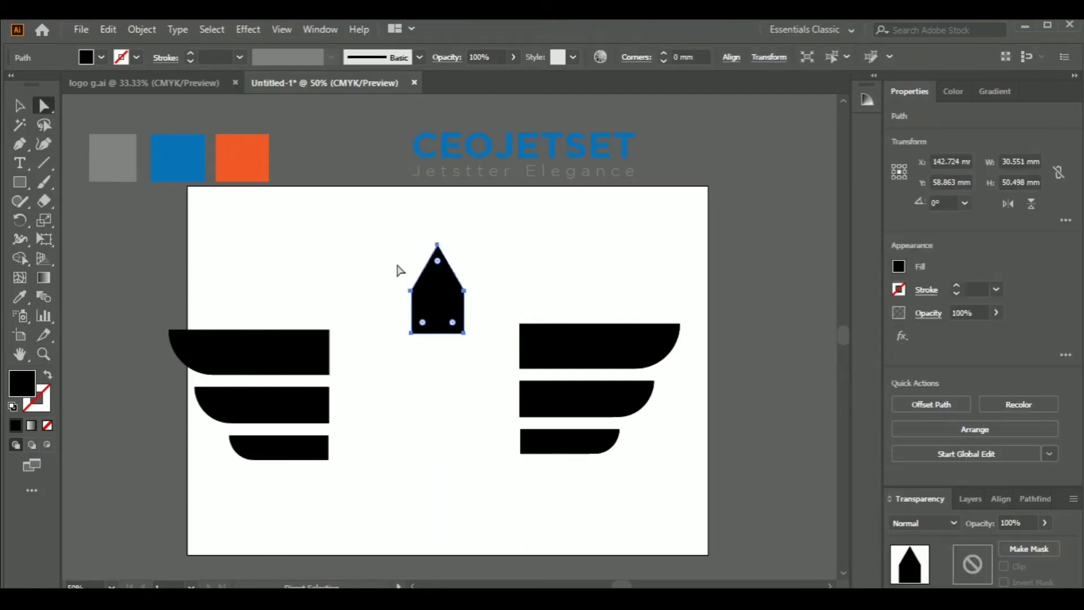
pyautogui.moveTo(439, 261); pyautogui.dragTo(453, 281)
pyautogui.click(562, 267)
pyautogui.press('v')
pyautogui.click(599, 260)
pyautogui.click(497, 268)
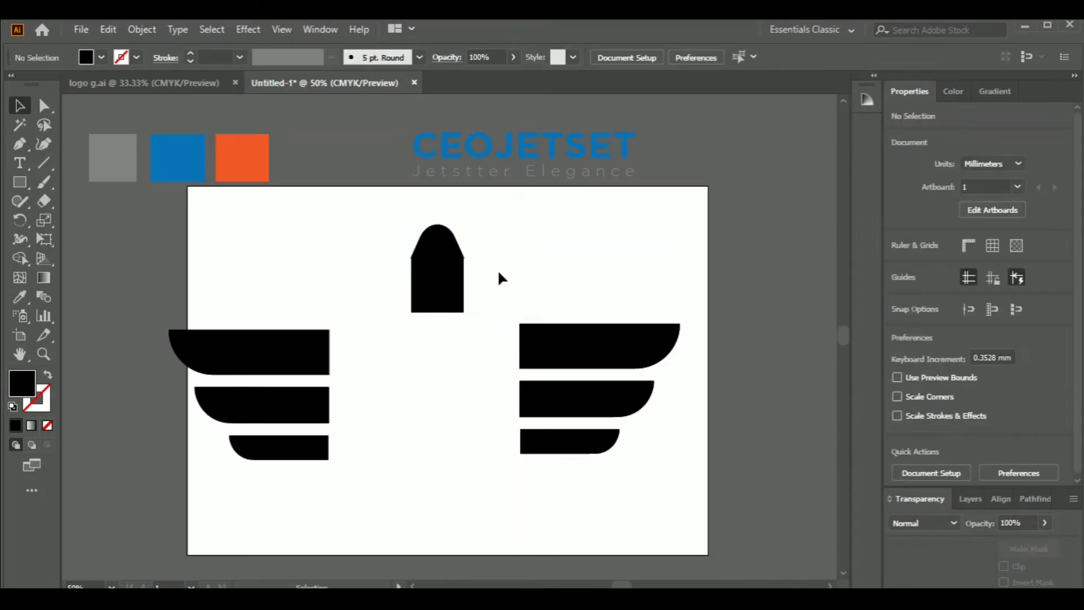
pyautogui.click(450, 286)
pyautogui.click(44, 106)
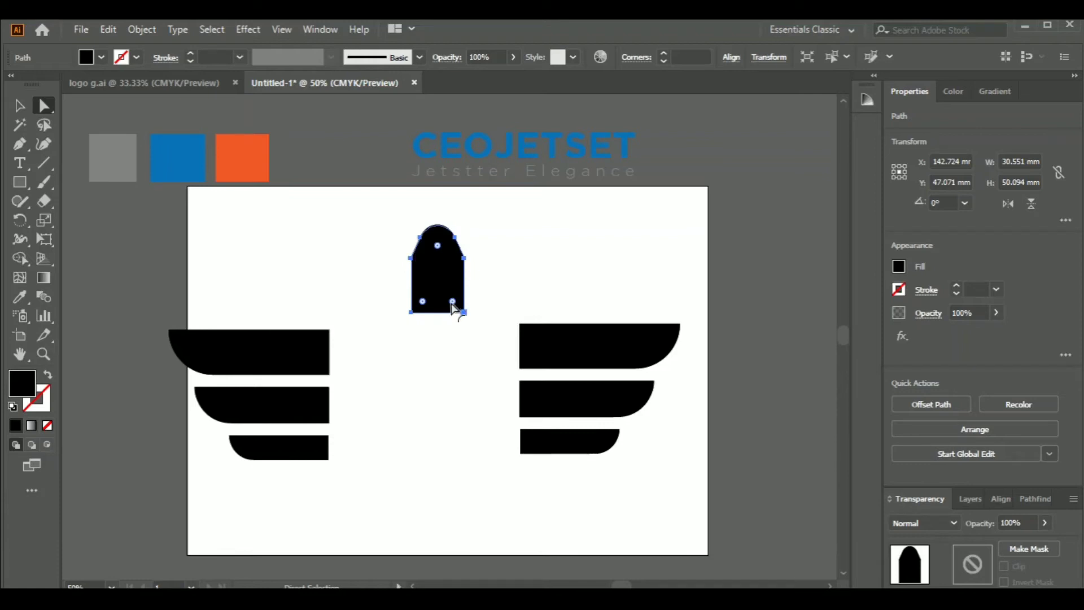
pyautogui.click(505, 306)
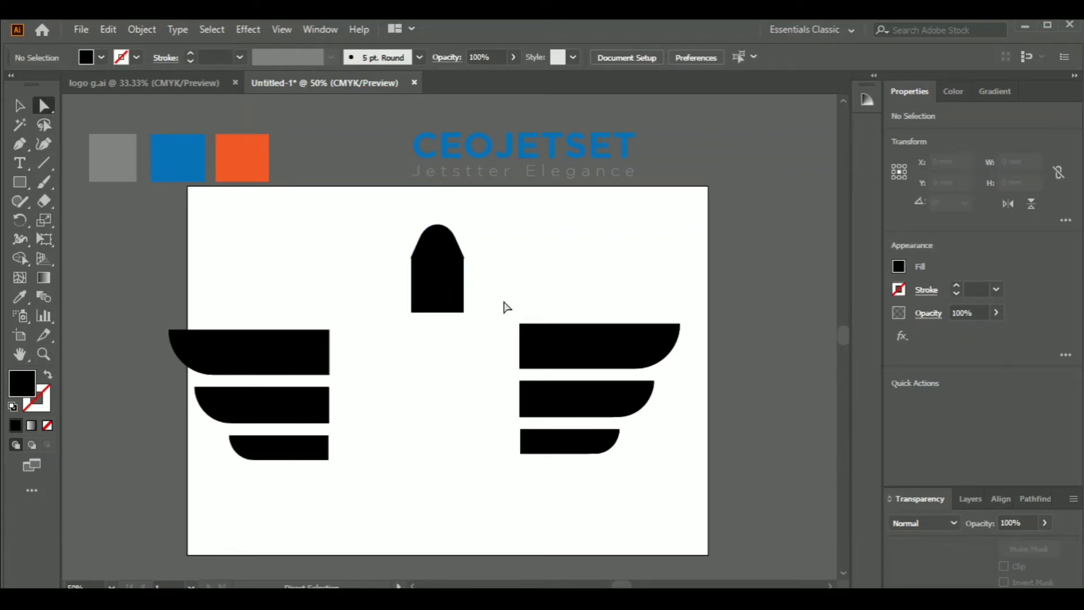
pyautogui.hotkey('ctrl', '-')
pyautogui.hotkey('ctrl', '-')
pyautogui.hotkey('ctrl', '+')
pyautogui.hotkey('ctrl', '+')
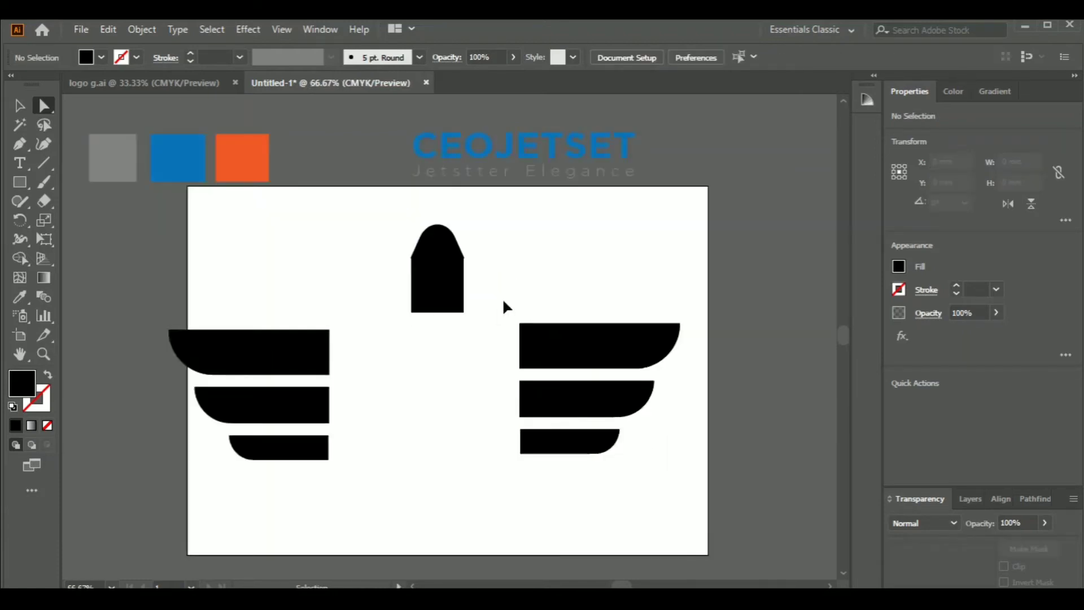
pyautogui.hotkey('ctrl', '+')
pyautogui.click(441, 268)
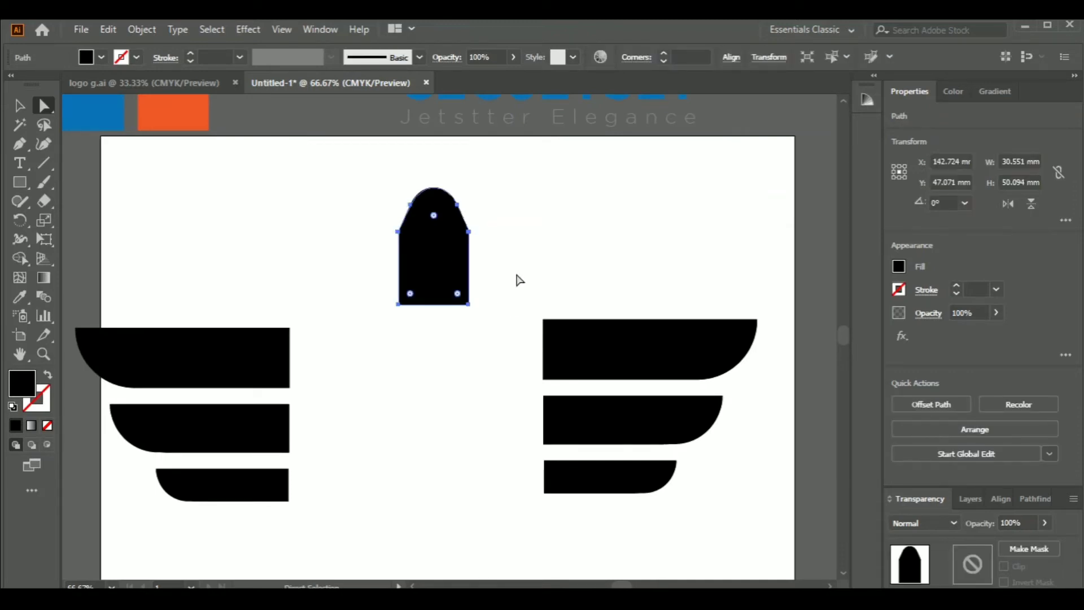
pyautogui.click(505, 284)
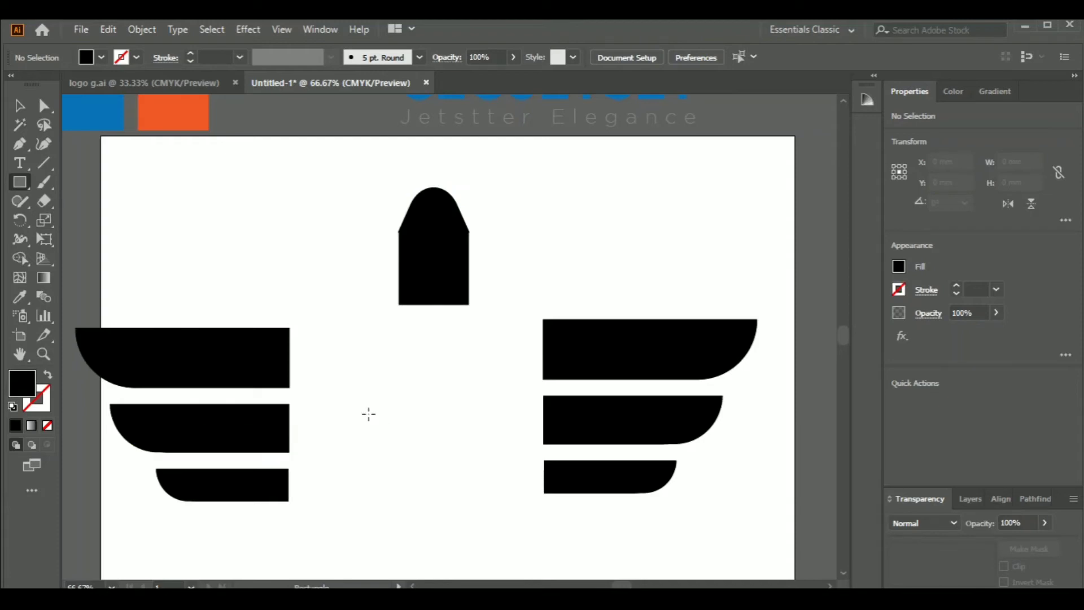
# Draw a rectangle about 32 by 47 mm between the wings and taper it by spreading its two top corners to about 40 mm
pyautogui.moveTo(363, 412); pyautogui.dragTo(438, 520)
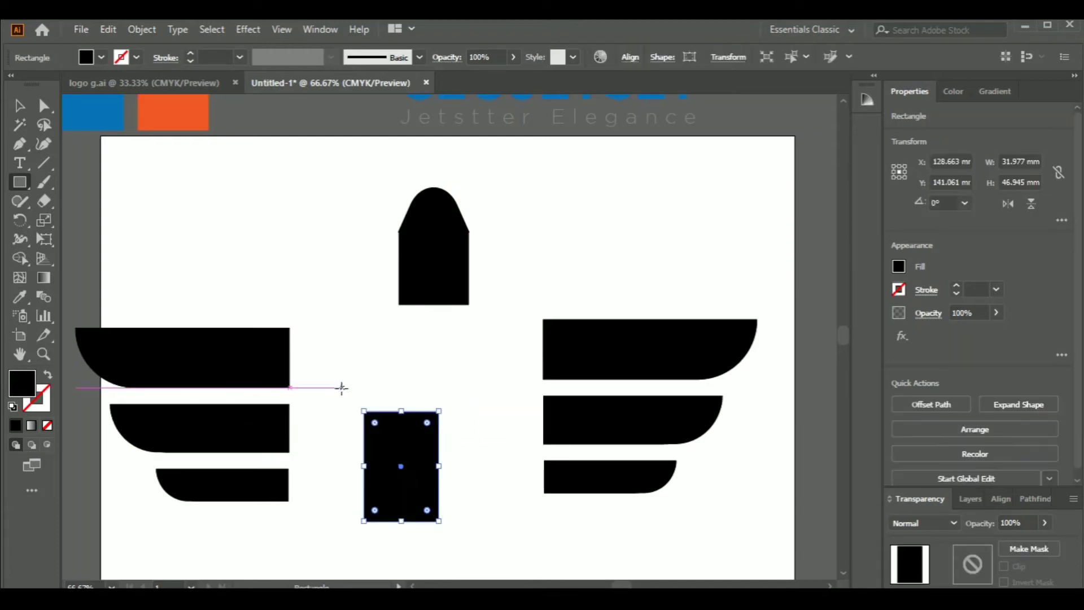
pyautogui.press('a')
pyautogui.moveTo(364, 412); pyautogui.dragTo(353, 413)
pyautogui.moveTo(438, 413); pyautogui.dragTo(447, 417)
pyautogui.click(467, 423)
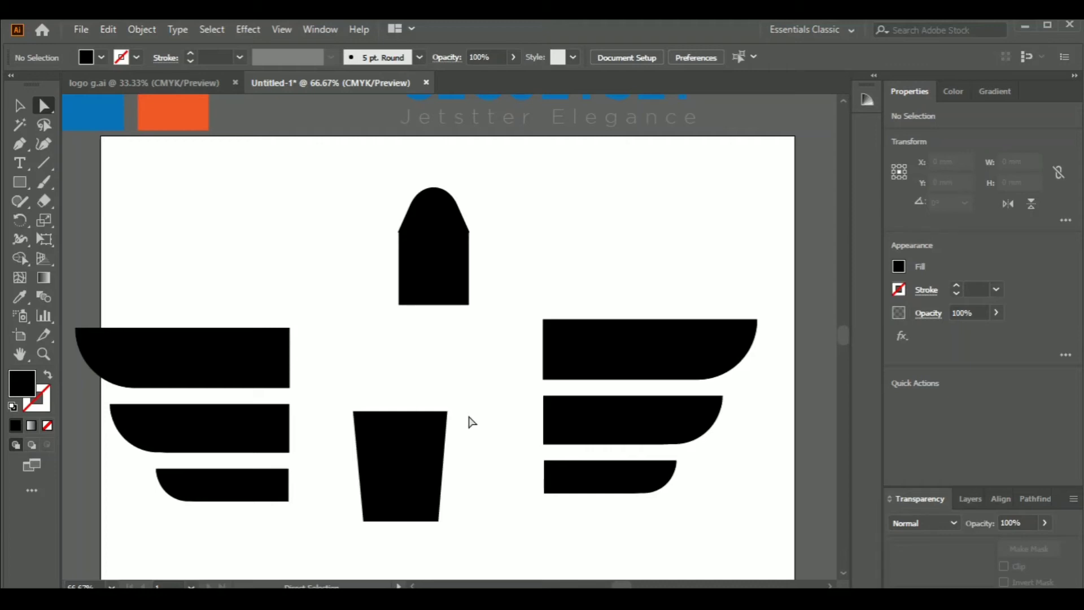
# Move the tapered shape up so it sits just beneath the rounded body
pyautogui.hotkey('ctrl', '-')
pyautogui.hotkey('ctrl', '=')
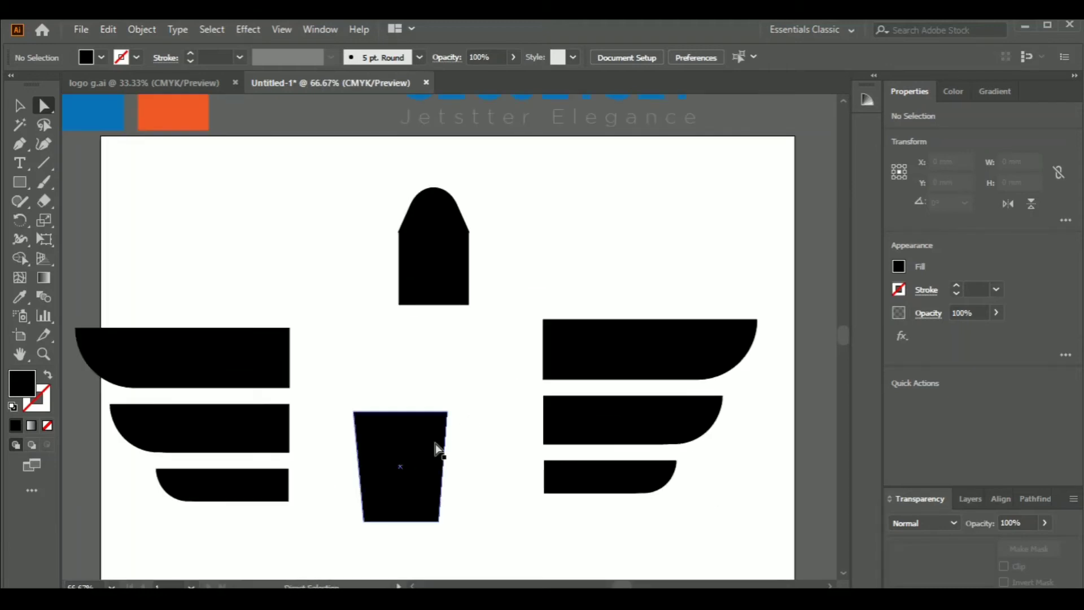
pyautogui.moveTo(438, 451); pyautogui.dragTo(447, 373)
# Draw the left half of a tail fin, about 36 by 34 mm, with the Pen tool beneath the tapered shape
pyautogui.click(24, 146)
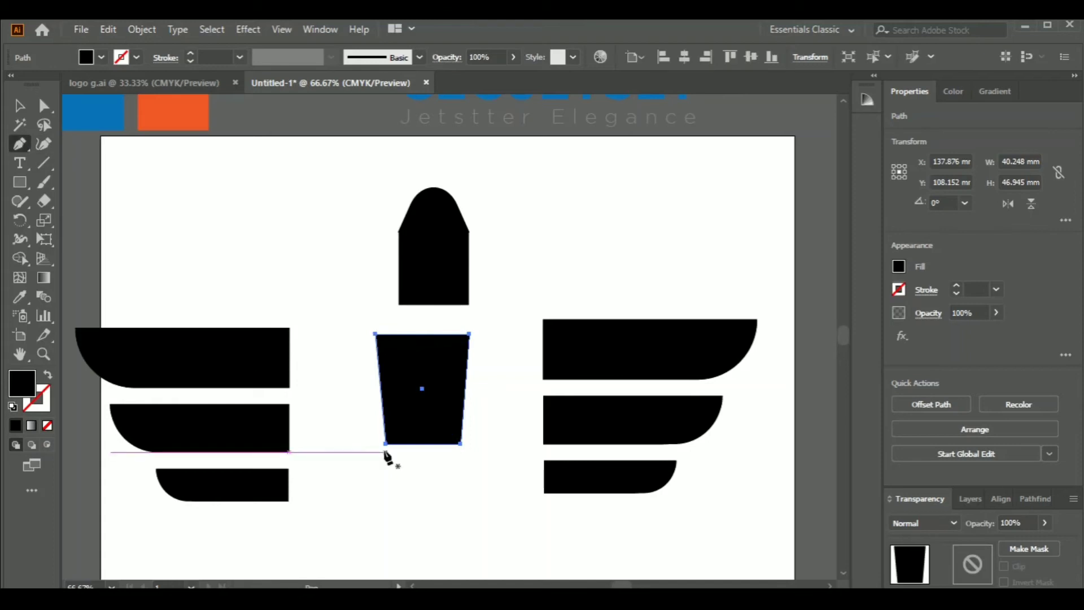
pyautogui.click(384, 453)
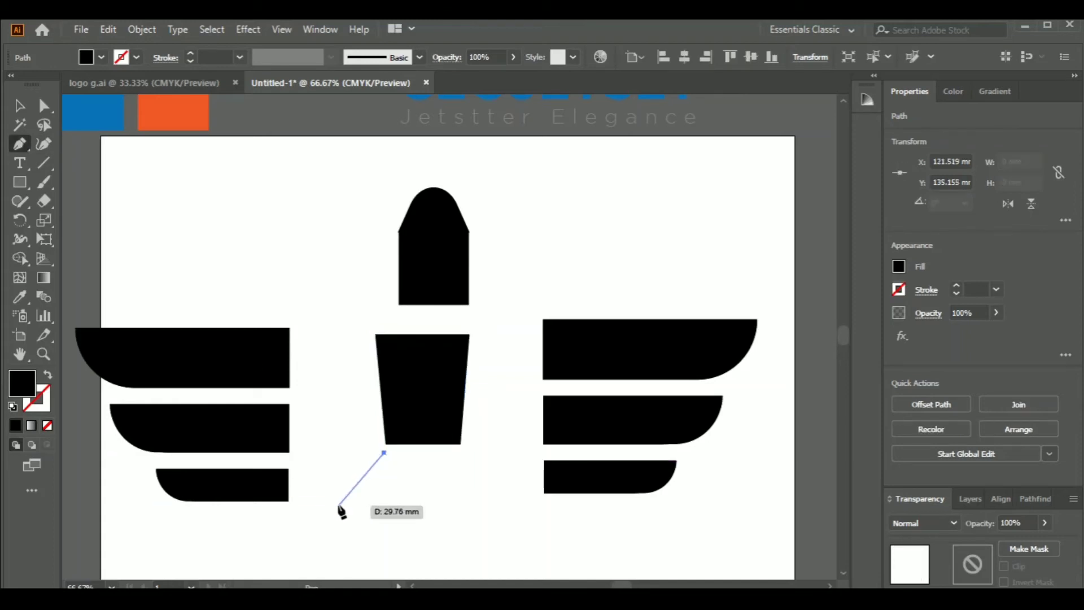
pyautogui.moveTo(339, 507); pyautogui.dragTo(338, 532)
pyautogui.click(337, 531)
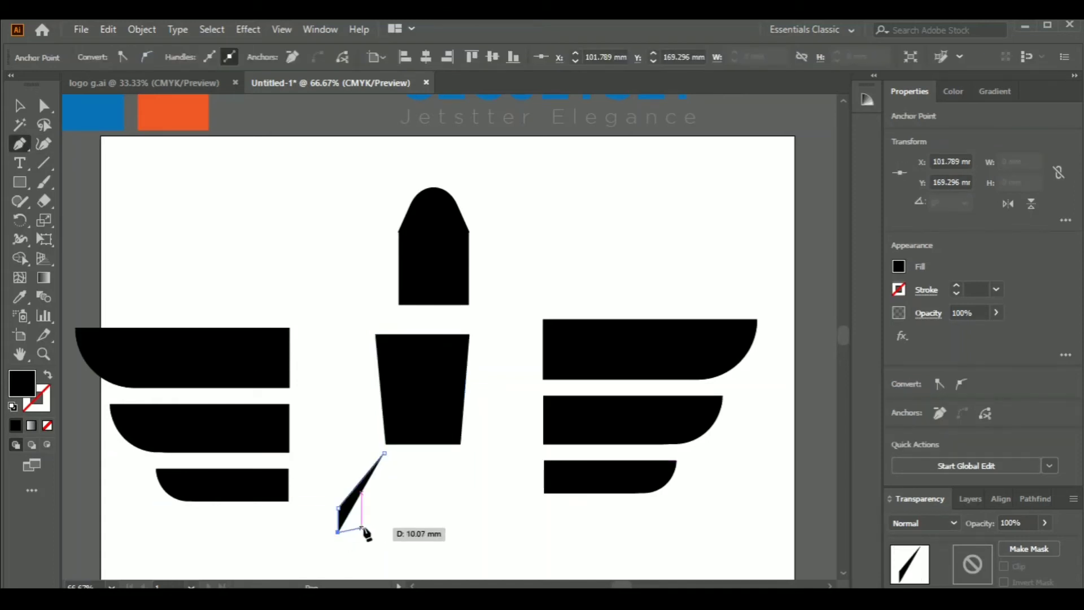
pyautogui.click(422, 523)
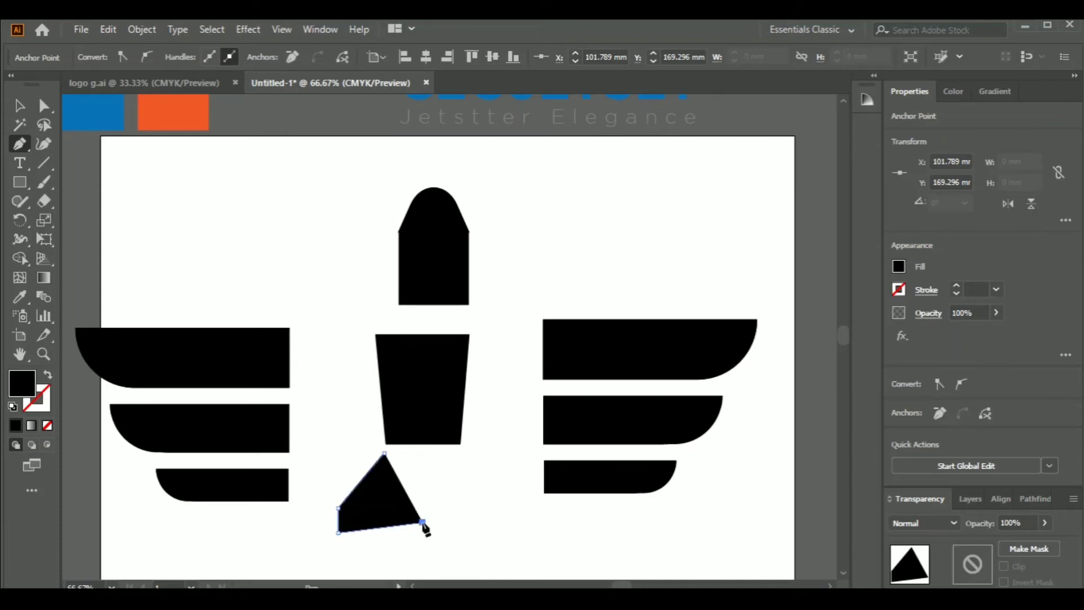
pyautogui.click(422, 453)
pyautogui.click(384, 452)
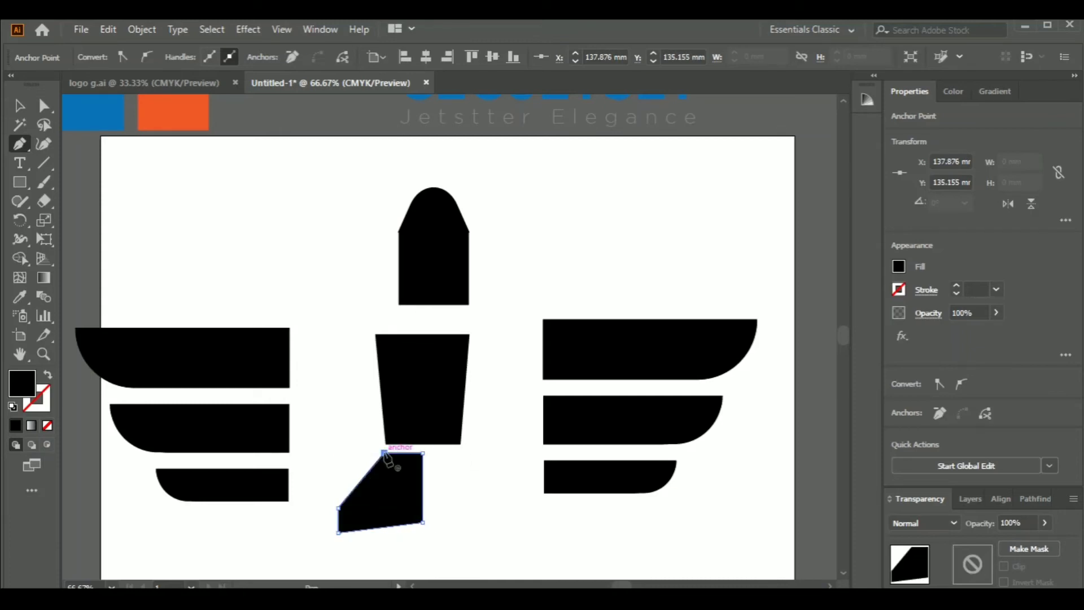
# Duplicate the fin half alongside the original and flip the copy horizontally to complete a symmetrical tail
pyautogui.click(19, 108)
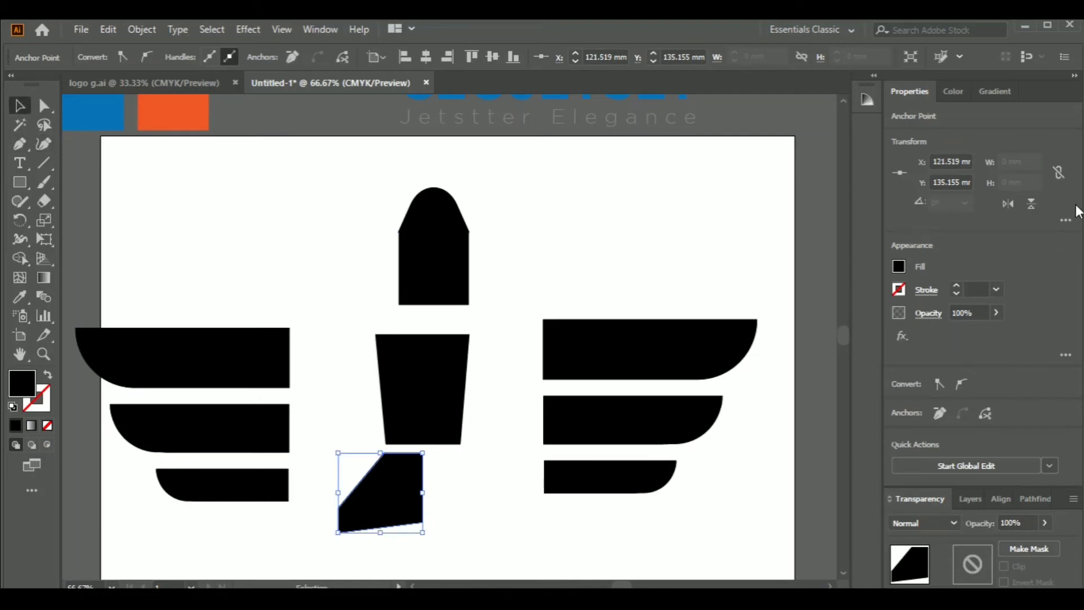
pyautogui.moveTo(380, 497)
pyautogui.keyDown('alt'); pyautogui.mouseDown()
pyautogui.moveTo(475, 496)
pyautogui.moveTo(435, 485)
pyautogui.mouseUp(); pyautogui.keyUp('alt')
pyautogui.click(1009, 203)
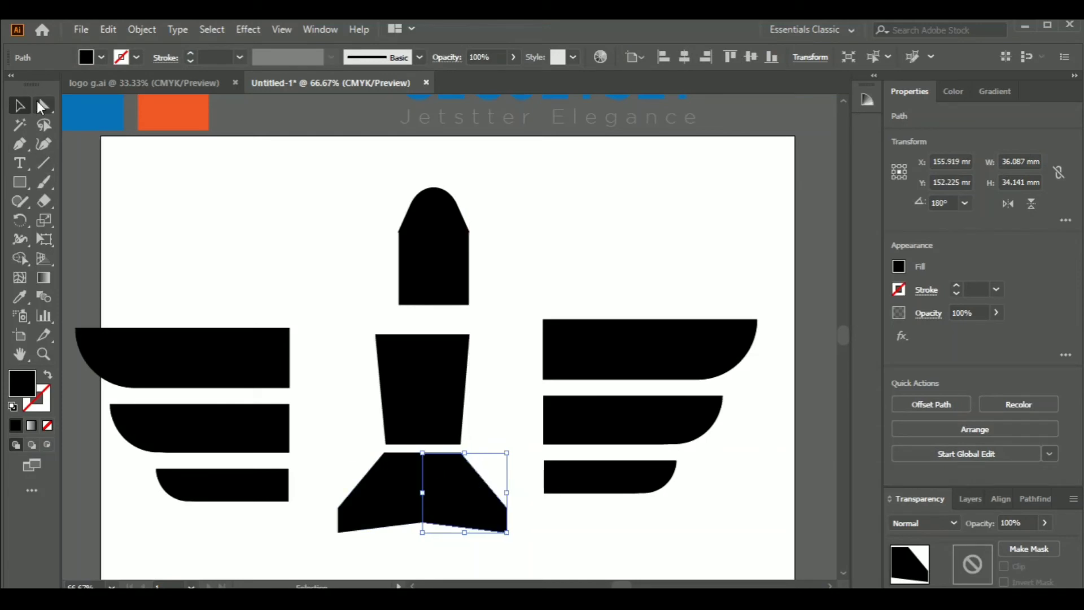
# Move both fin halves up to overlap the tapered shape's base and unite the three pieces into one tail shape
pyautogui.keyDown('shift'); pyautogui.click(415, 503); pyautogui.keyUp('shift')
pyautogui.moveTo(415, 503)
pyautogui.mouseDown()
pyautogui.moveTo(427, 497)
pyautogui.moveTo(416, 501)
pyautogui.moveTo(414, 486)
pyautogui.mouseUp()
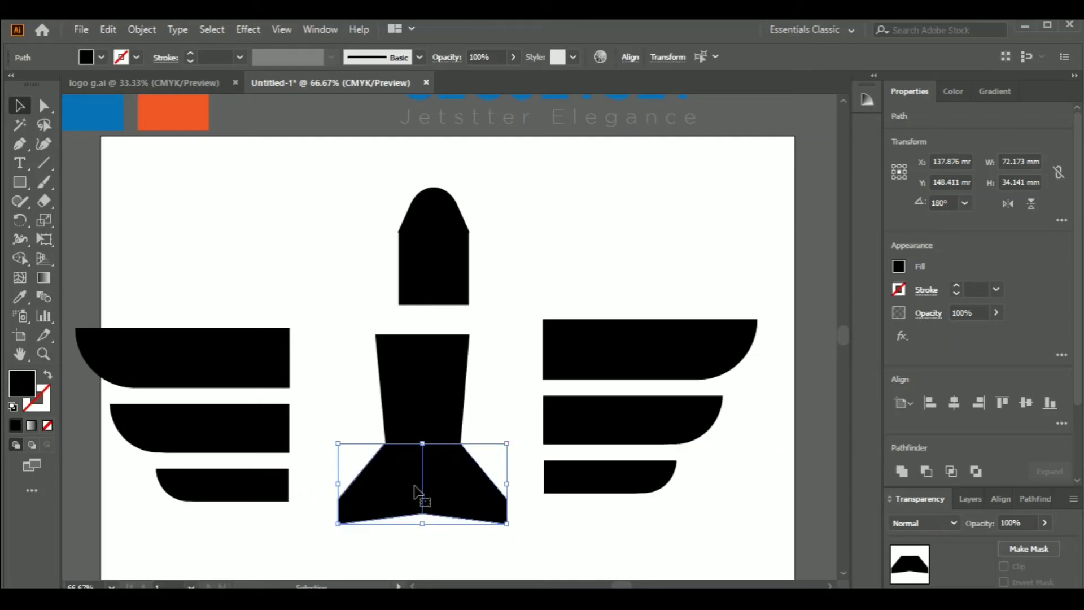
pyautogui.moveTo(507, 524); pyautogui.dragTo(507, 520)
pyautogui.moveTo(440, 492); pyautogui.dragTo(440, 485)
pyautogui.moveTo(357, 367); pyautogui.dragTo(511, 519)
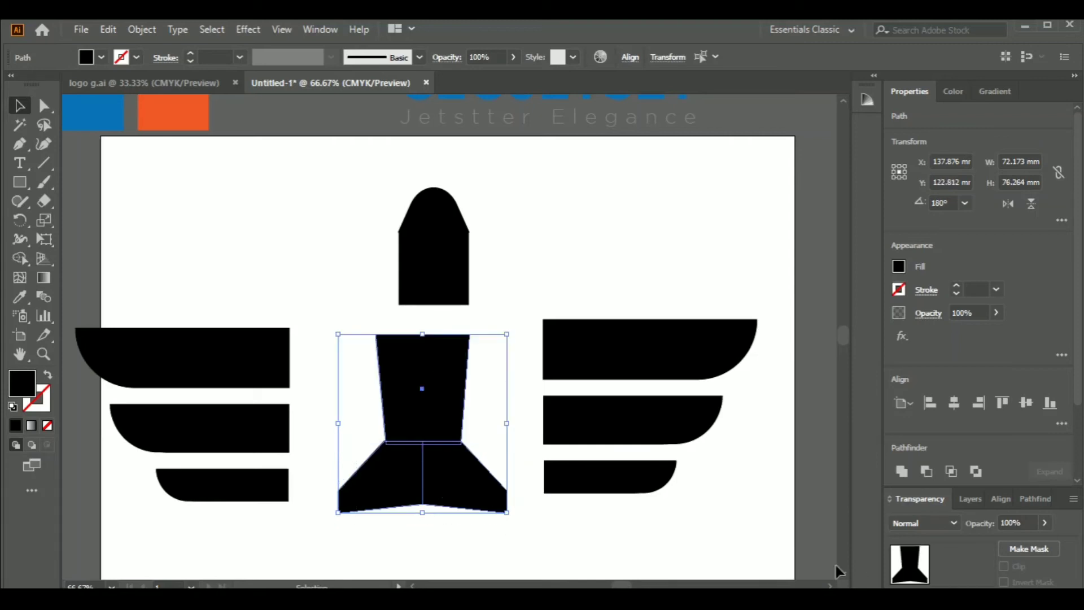
pyautogui.click(904, 469)
pyautogui.click(558, 526)
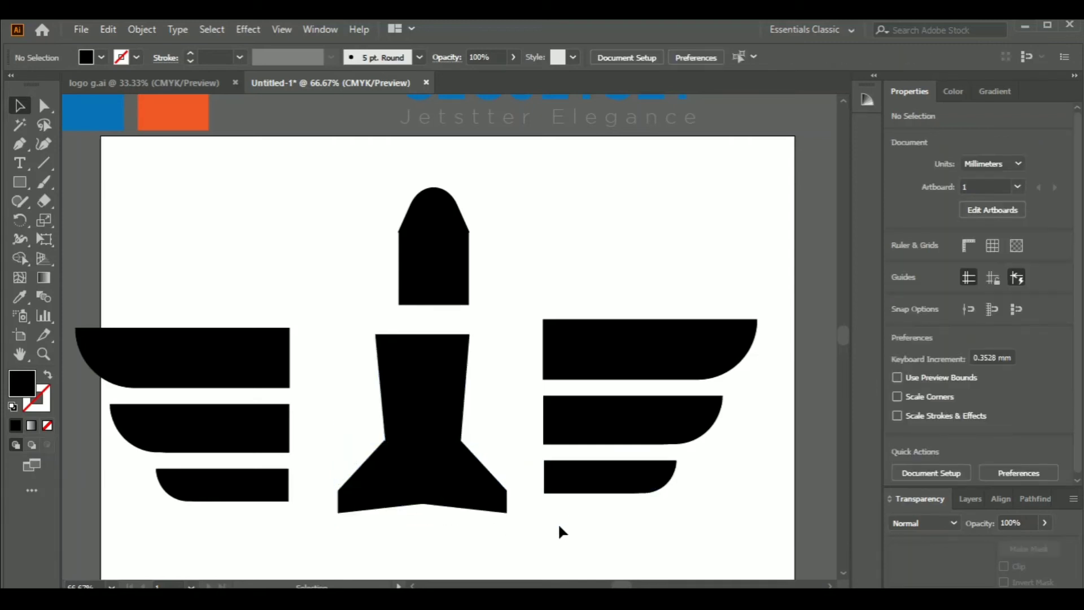
# Shrink the united tail shape to about 53 by 56 mm and center it directly against the rounded body's bottom edge
pyautogui.click(448, 467)
pyautogui.moveTo(507, 513); pyautogui.dragTo(461, 485)
pyautogui.moveTo(383, 393); pyautogui.dragTo(417, 368)
pyautogui.press('Left')
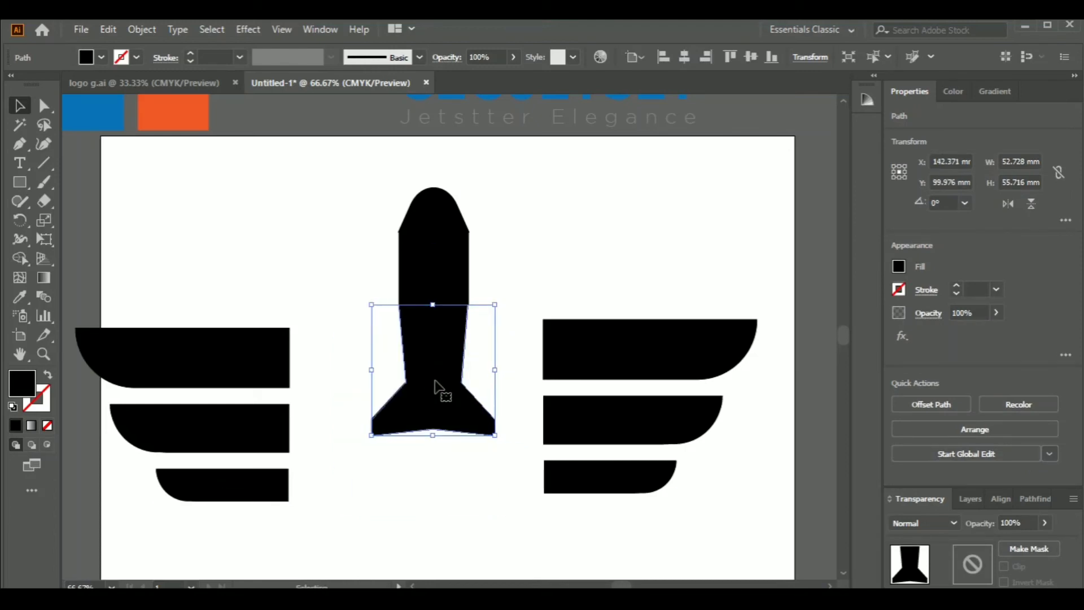
pyautogui.press('Right')
pyautogui.press('Left')
pyautogui.click(491, 436)
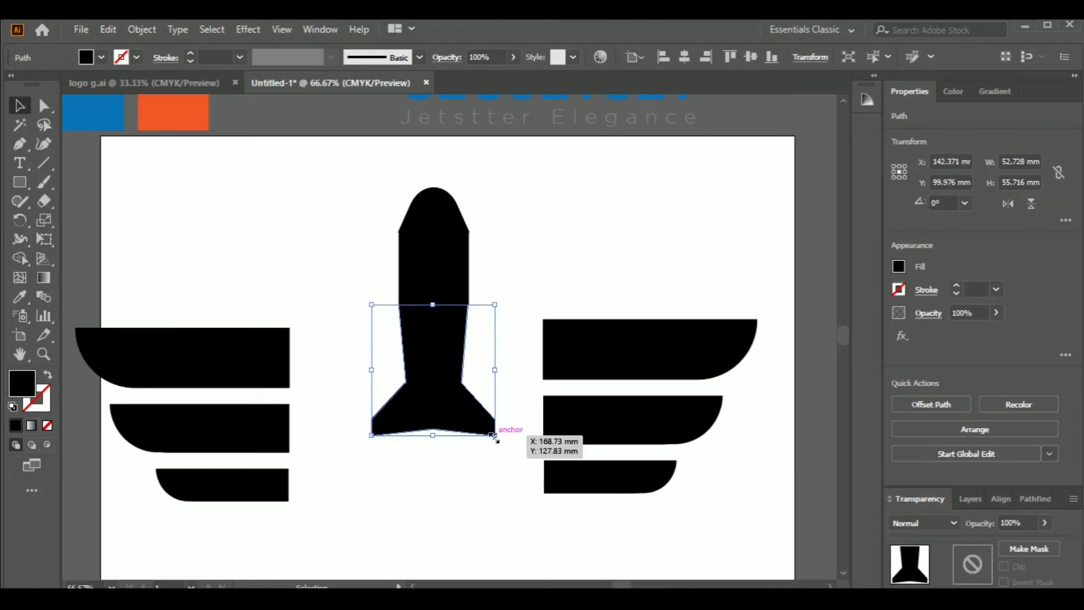
# Move the tail shape straight down to the artboard's lower edge, leaving a wide gap below the rounded body
pyautogui.moveTo(433, 372); pyautogui.dragTo(432, 471)
pyautogui.moveTo(432, 550); pyautogui.dragTo(431, 573)
pyautogui.click(530, 539)
# Move the body, tail and both wings together slightly up and right so they all fit inside the artboard
pyautogui.hotkey('ctrl', '-')
pyautogui.hotkey('ctrl', '-')
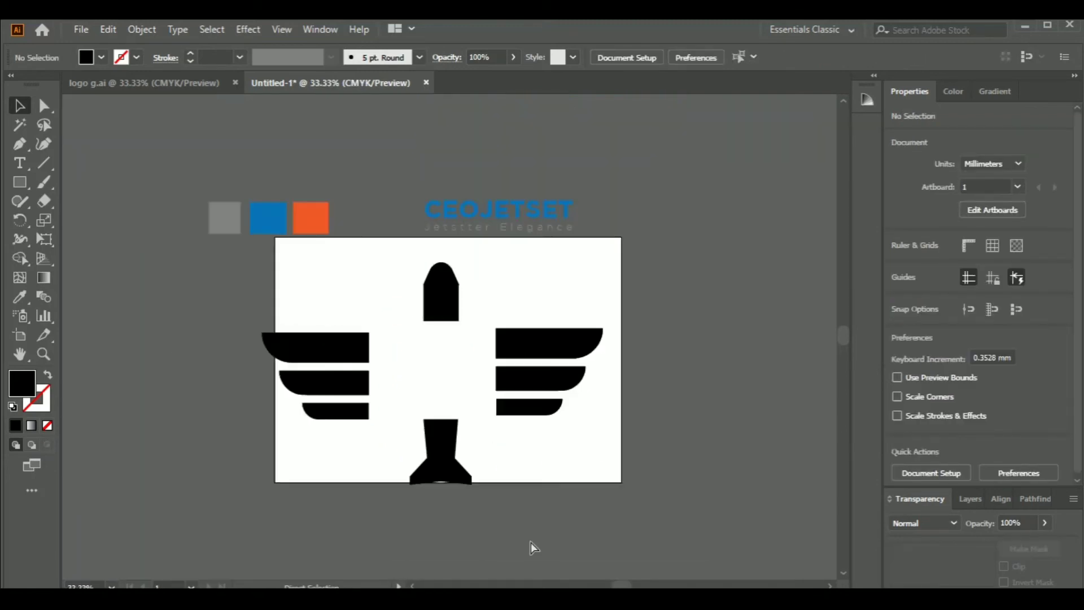
pyautogui.hotkey('ctrl', '+')
pyautogui.hotkey('ctrl', '-')
pyautogui.moveTo(285, 286); pyautogui.dragTo(628, 496)
pyautogui.moveTo(452, 313); pyautogui.dragTo(464, 296)
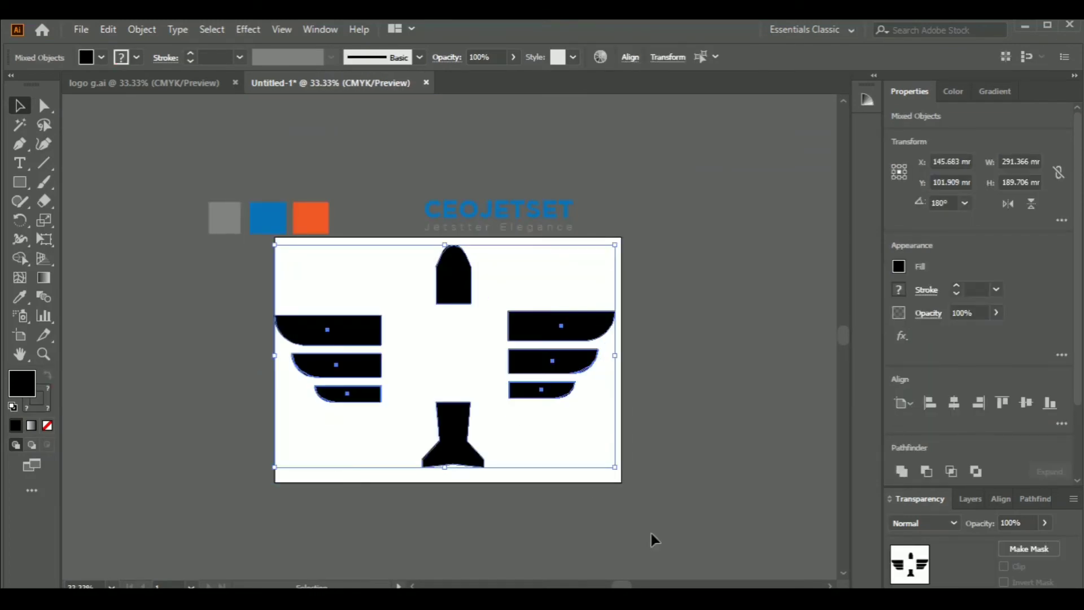
pyautogui.click(573, 480)
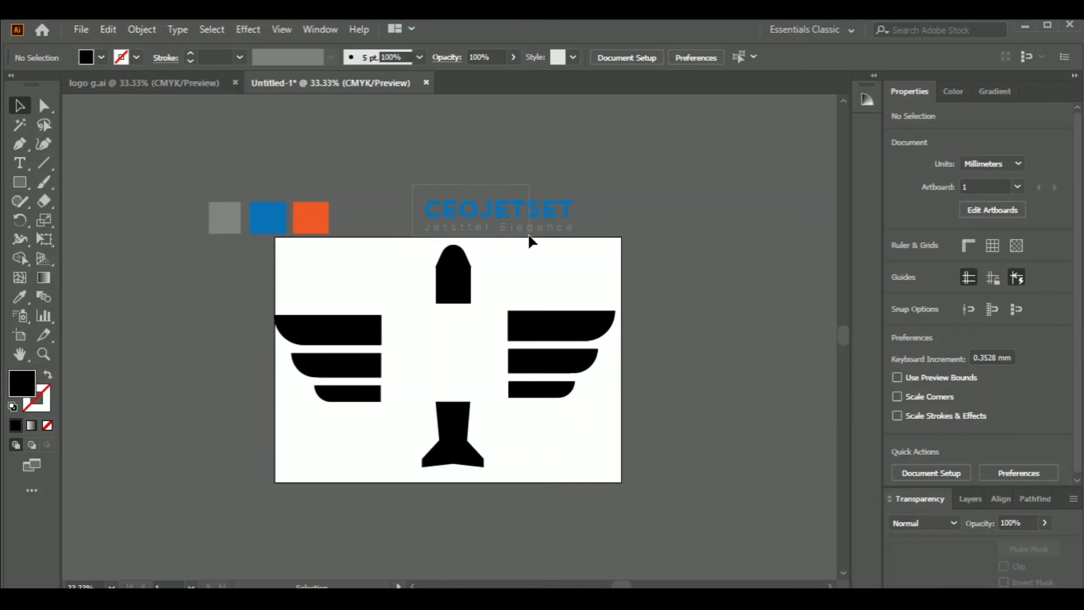
# Move the CEOJETSET title and its tagline into the gap between the wings, body and tail
pyautogui.click(496, 215)
pyautogui.rightClick(491, 218)
pyautogui.click(485, 209)
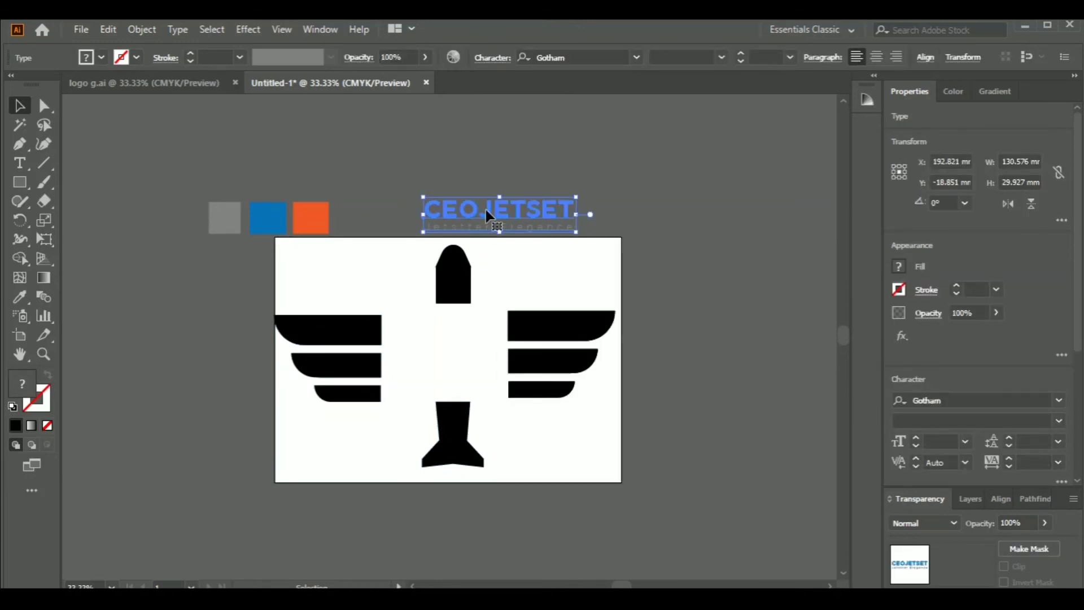
pyautogui.moveTo(486, 209); pyautogui.dragTo(444, 343)
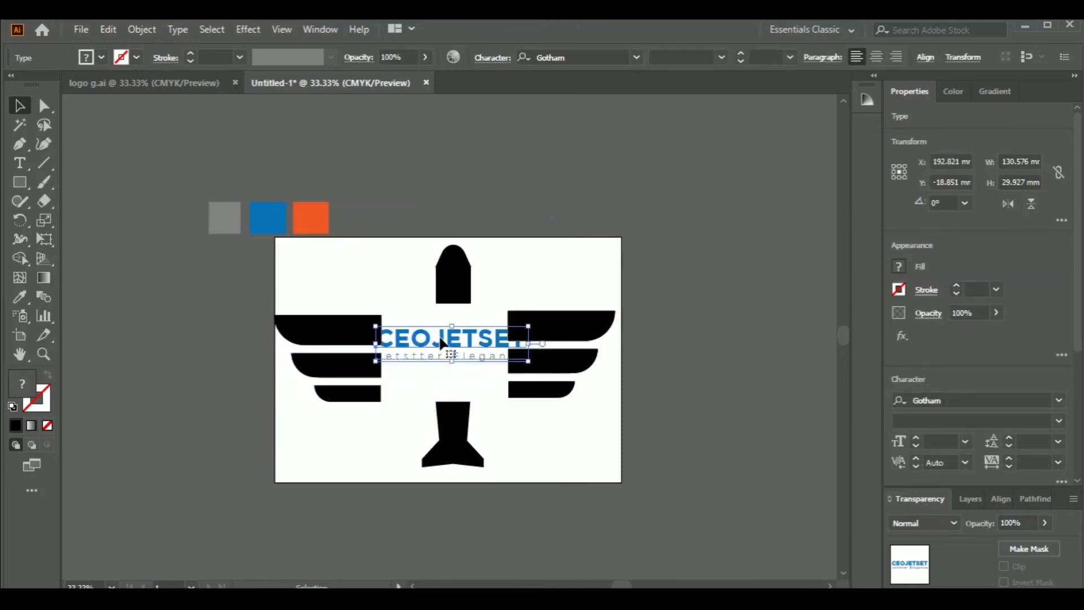
# Scale the right wing down to about 33 by 26 mm and place it right beside the end of the title
pyautogui.moveTo(580, 292); pyautogui.dragTo(601, 434)
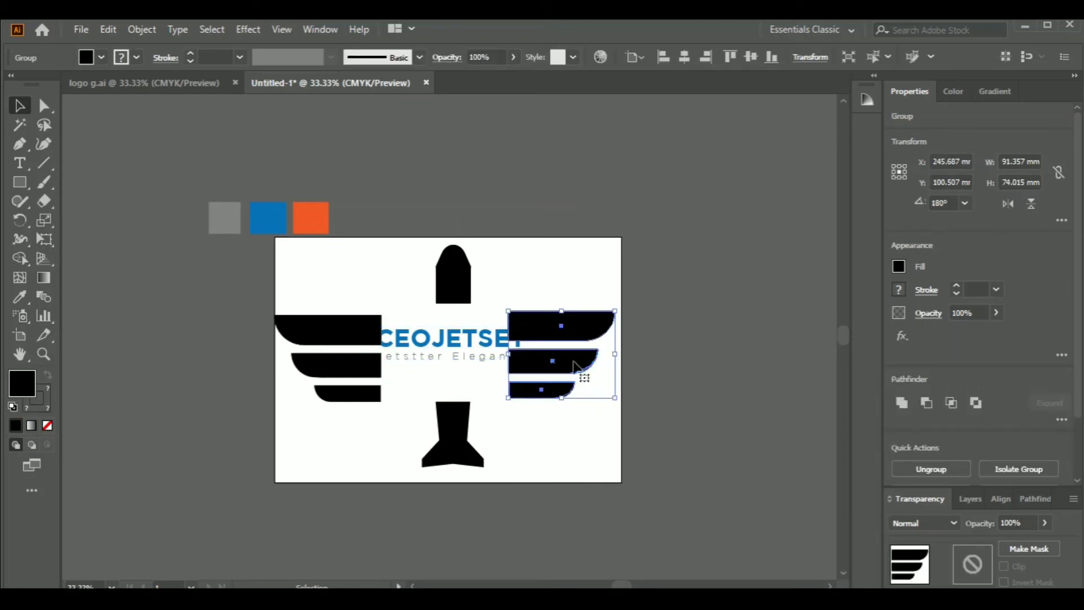
pyautogui.moveTo(572, 364); pyautogui.dragTo(599, 378)
pyautogui.moveTo(637, 416); pyautogui.dragTo(589, 360)
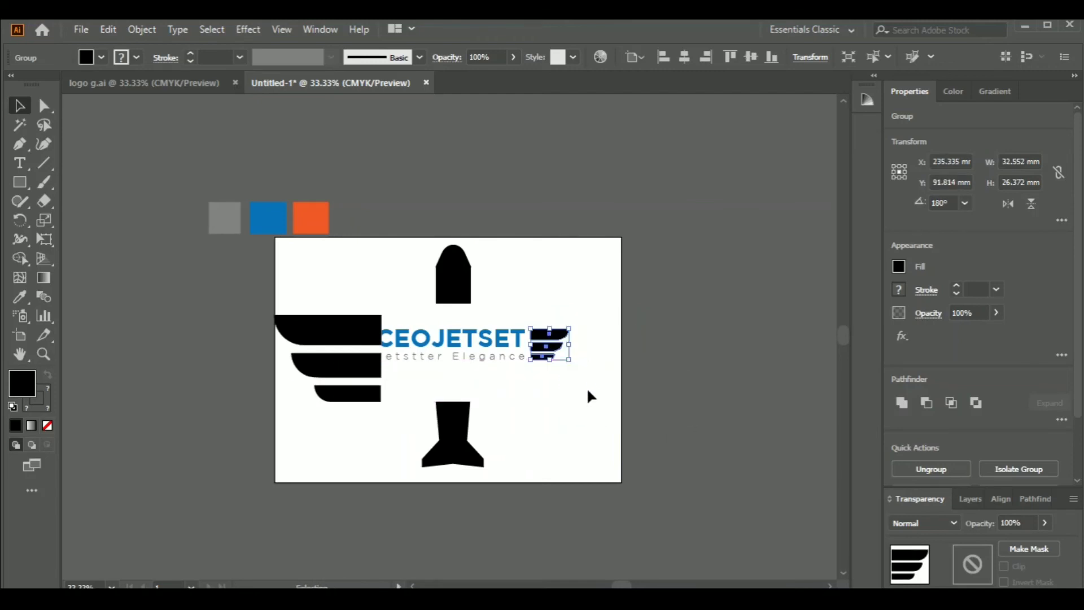
pyautogui.click(587, 387)
# Delete the large left wing
pyautogui.hotkey('ctrl', '-')
pyautogui.hotkey('ctrl', '+')
pyautogui.hotkey('ctrl', '+')
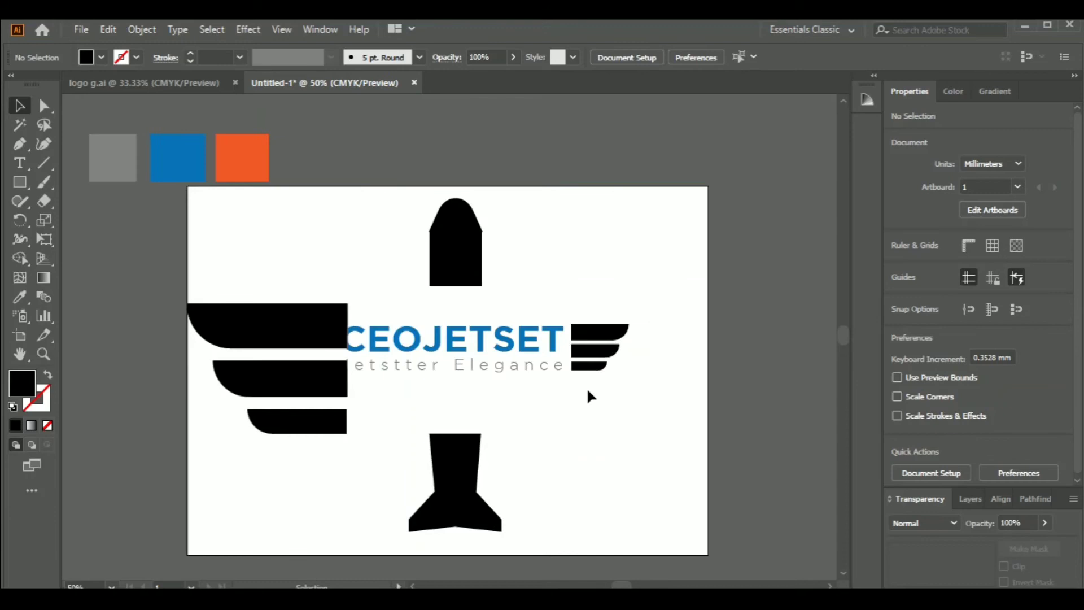
pyautogui.click(316, 385)
pyautogui.press('Delete')
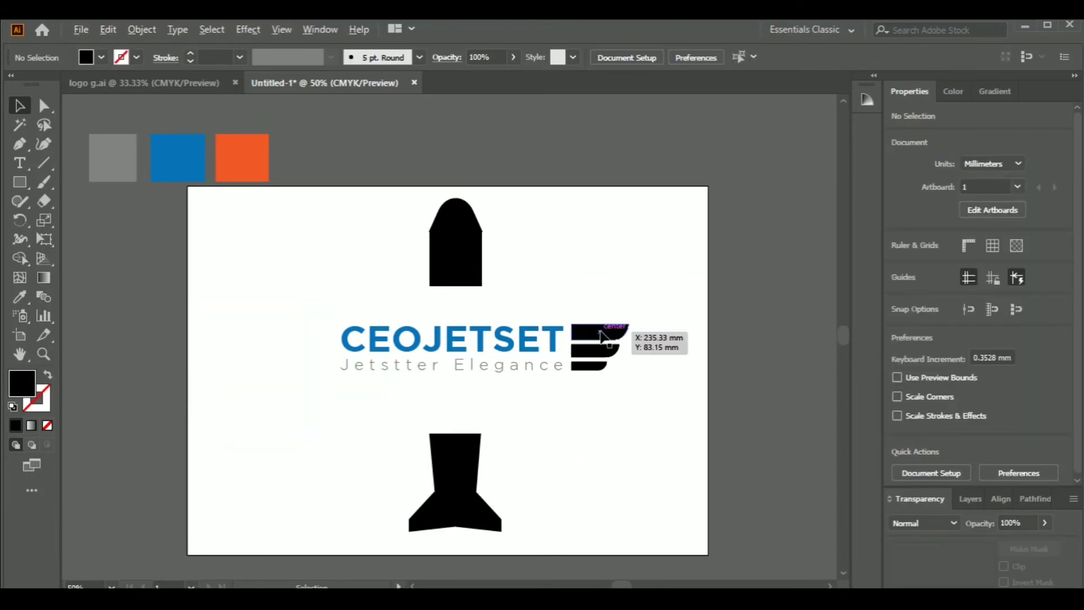
# Duplicate the small wing to the start of the title and flip the copy horizontally
pyautogui.moveTo(601, 333); pyautogui.dragTo(302, 336)
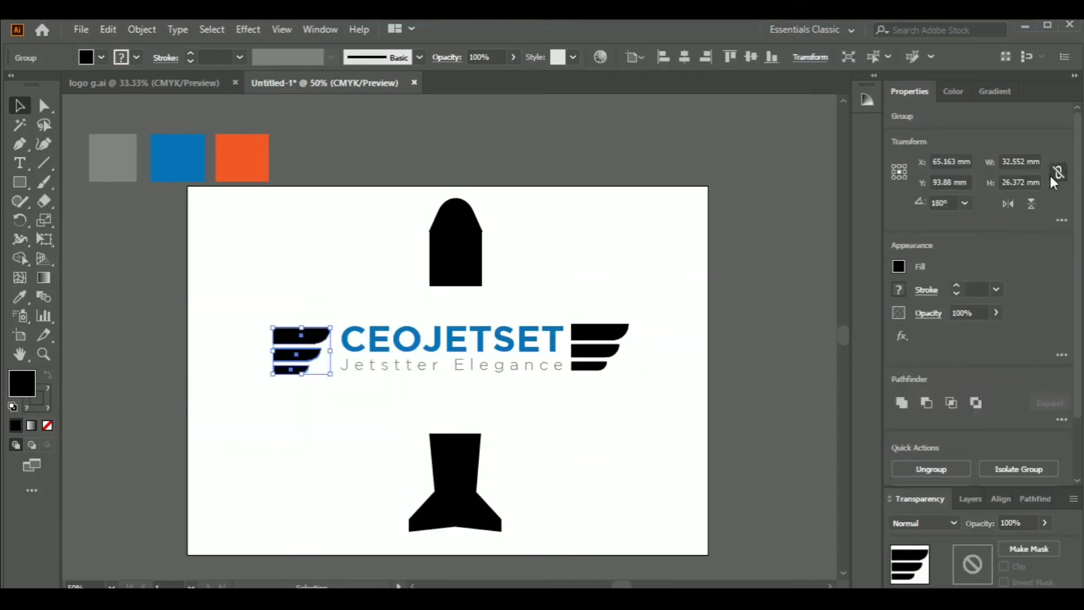
pyautogui.click(1007, 204)
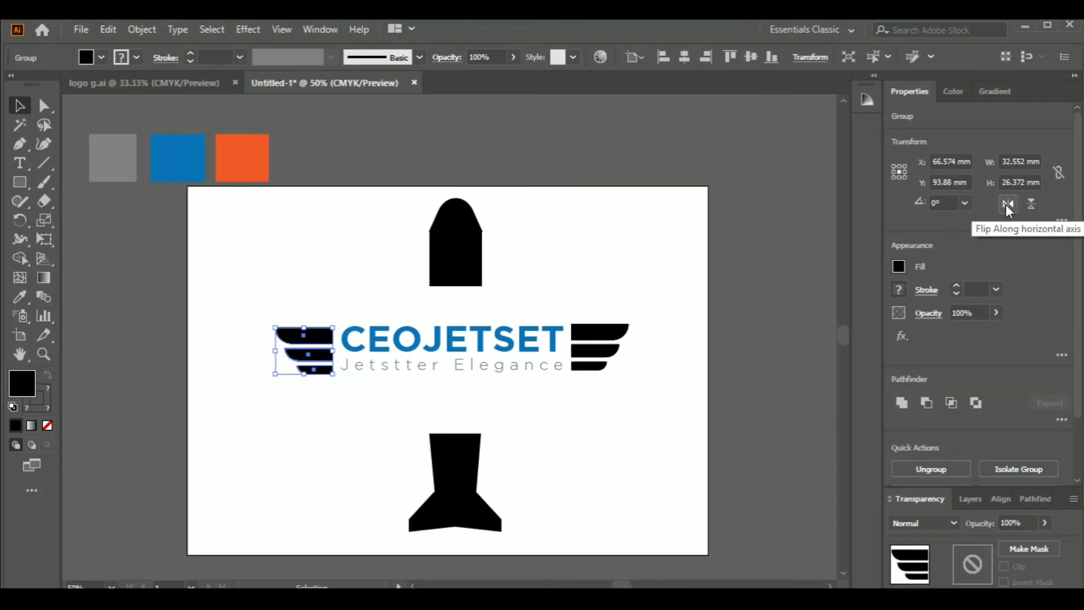
pyautogui.click(520, 403)
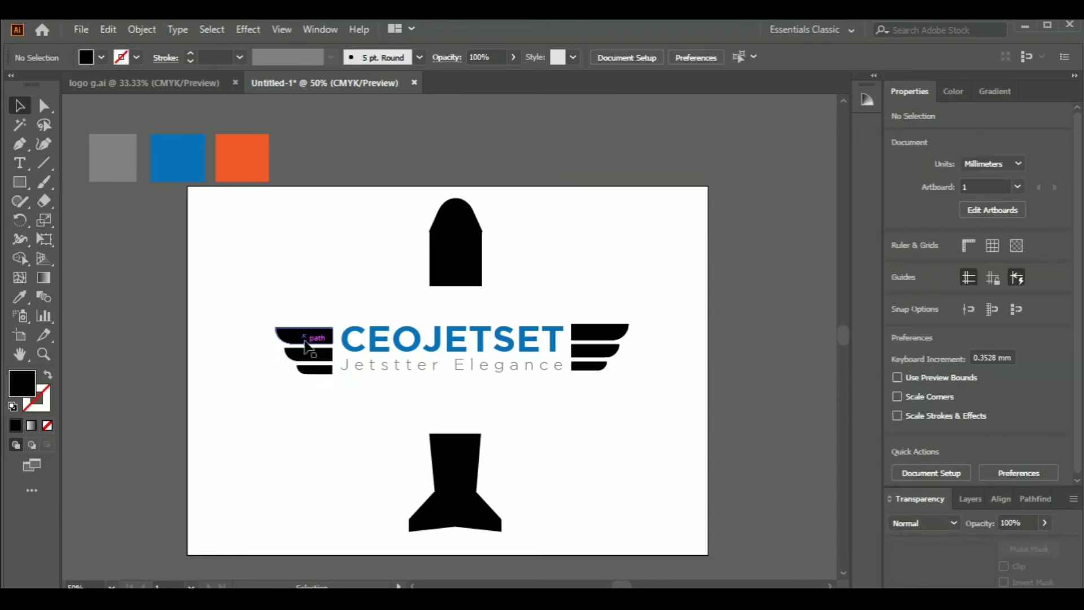
# Move the flipped wing onto the wing at the title's end so their matching bars overlap and line up
pyautogui.moveTo(305, 345); pyautogui.dragTo(578, 334)
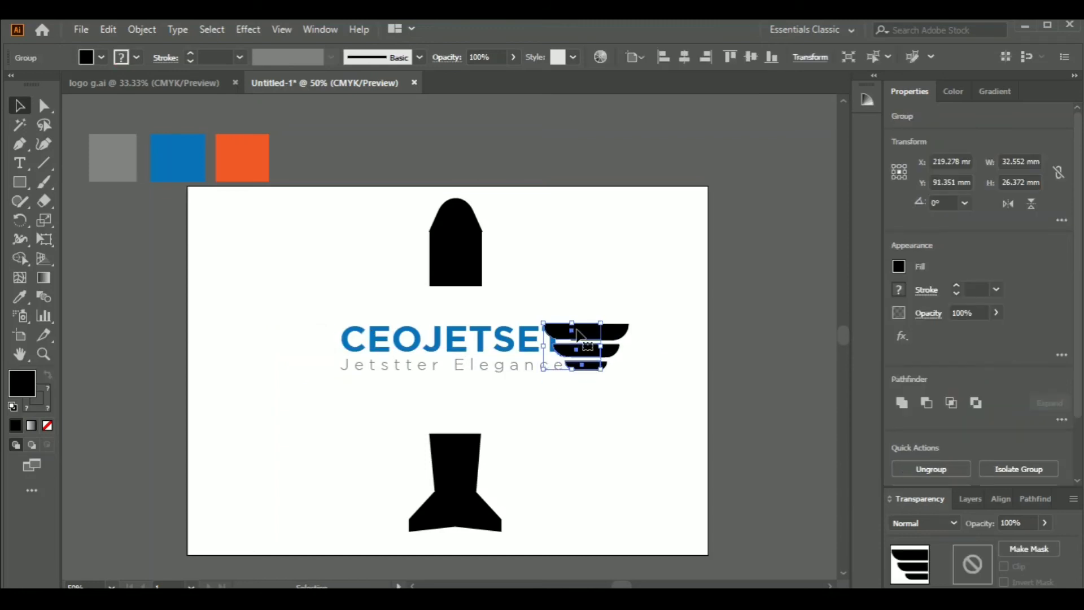
pyautogui.hotkey('ctrl', '+')
pyautogui.hotkey('ctrl', '+')
pyautogui.hotkey('ctrl', '+')
pyautogui.click(649, 361)
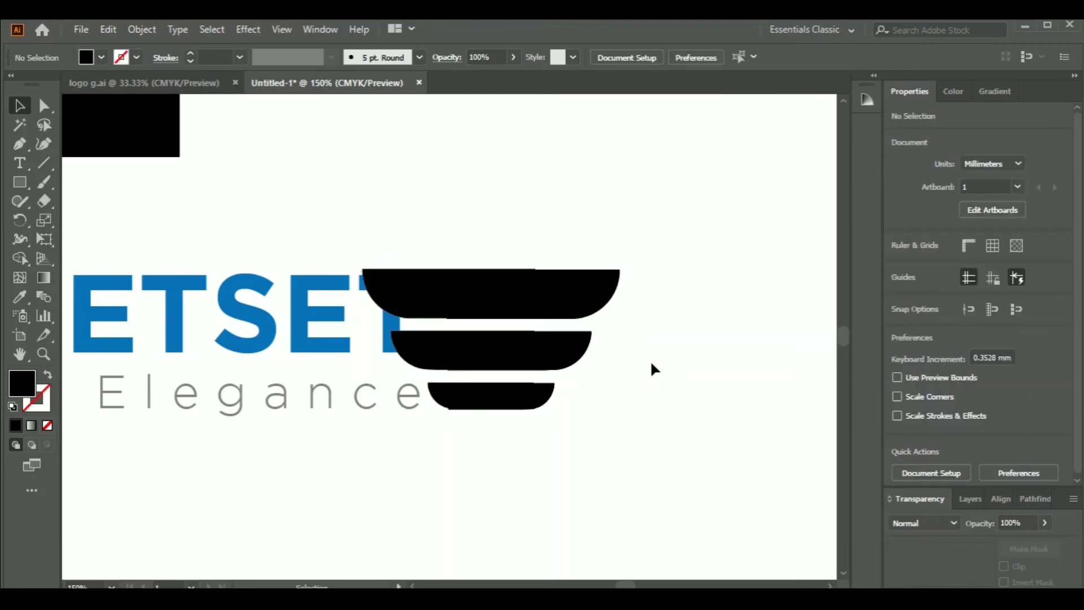
pyautogui.click(413, 292)
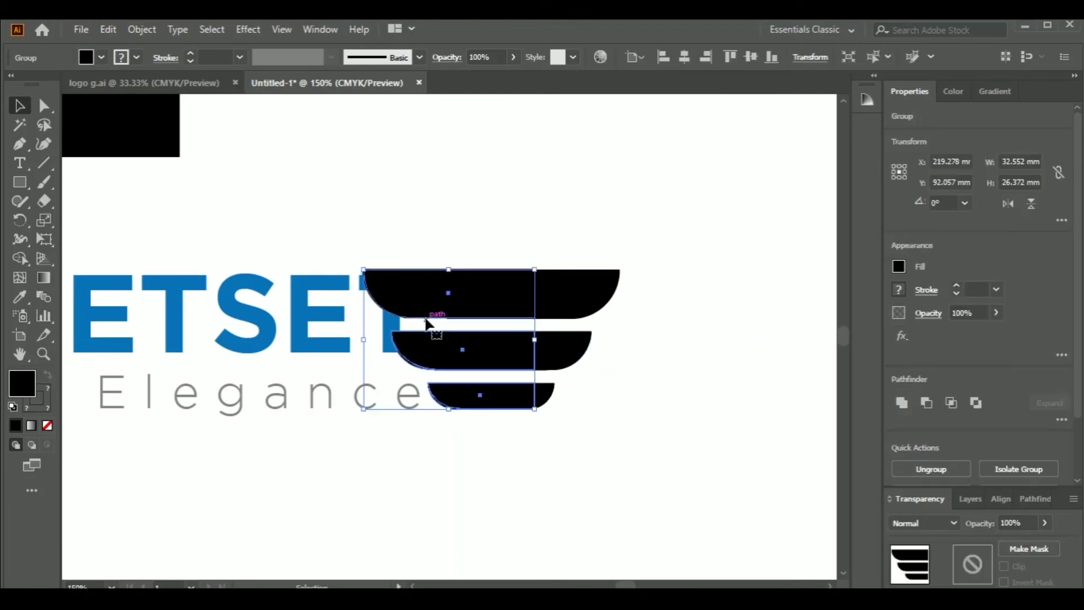
# Move the flipped wing horizontally across the title until it sits just before the first letter of CEOJETSET
pyautogui.click(626, 349)
pyautogui.hotkey('ctrl', '-')
pyautogui.hotkey('ctrl', '-')
pyautogui.hotkey('ctrl', '-')
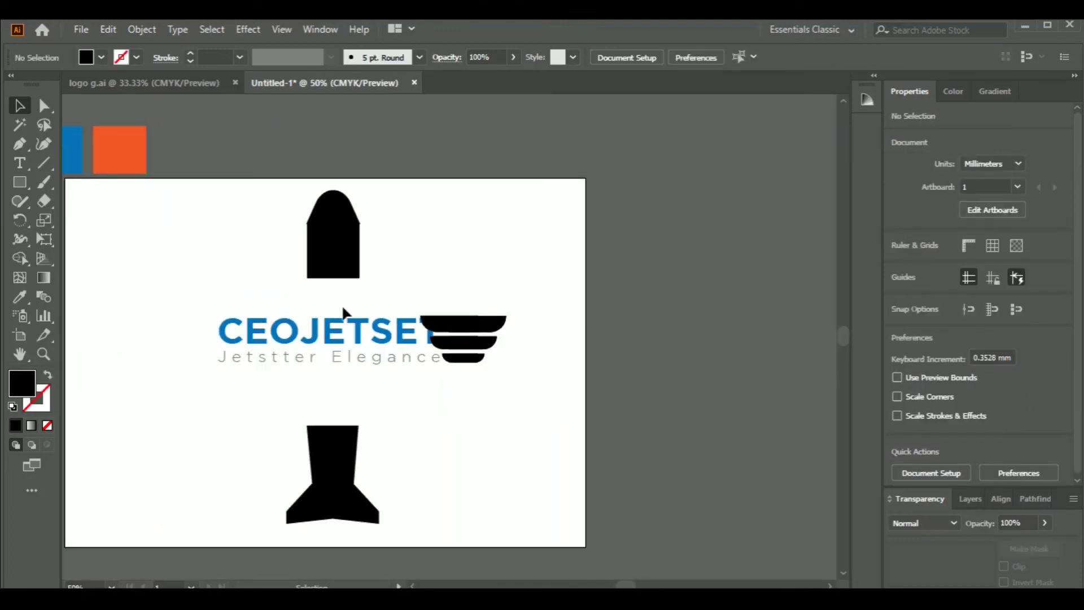
pyautogui.click(434, 328)
pyautogui.hotkey('shift', 'Left')
pyautogui.hotkey('shift', 'Left')
pyautogui.hotkey('shift', 'Left')
pyautogui.hotkey('shift', 'Left')
pyautogui.hotkey('shift', 'Left')
pyautogui.hotkey('shift', 'Left')
pyautogui.hotkey('shift', 'Left')
pyautogui.hotkey('shift', 'Left')
pyautogui.hotkey('shift', 'Left')
pyautogui.hotkey('shift', 'Left')
pyautogui.hotkey('shift', 'Left')
pyautogui.hotkey('shift', 'Left')
pyautogui.hotkey('shift', 'Left')
pyautogui.hotkey('shift', 'Left')
pyautogui.hotkey('shift', 'Left')
pyautogui.hotkey('shift', 'Left')
pyautogui.hotkey('shift', 'Left')
pyautogui.hotkey('shift', 'Left')
pyautogui.hotkey('shift', 'Left')
pyautogui.hotkey('shift', 'Left')
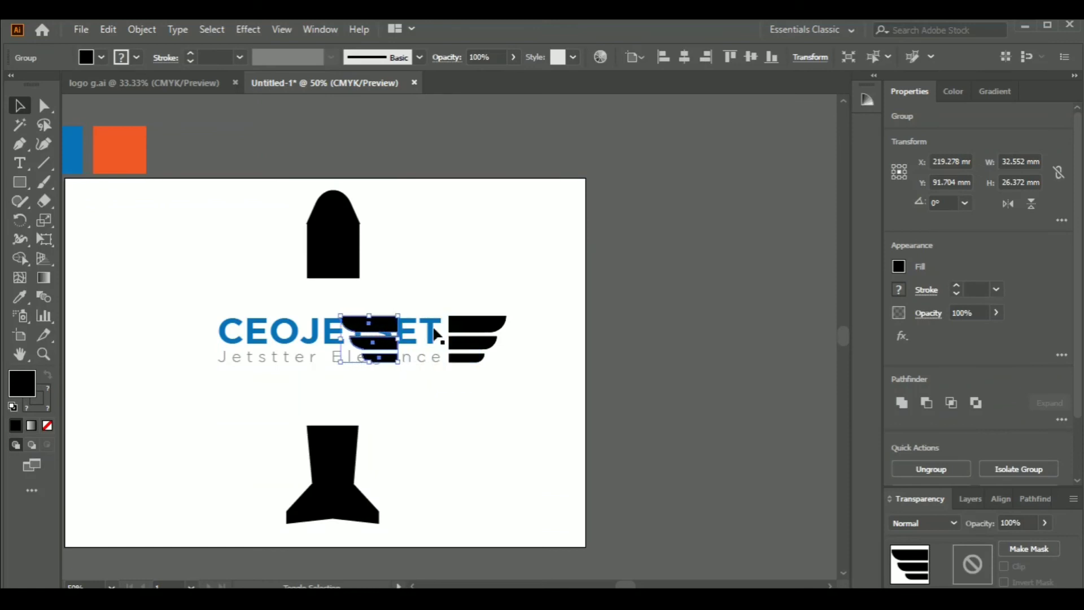
pyautogui.hotkey('shift', 'Left')
pyautogui.hotkey('shift', 'Left')
pyautogui.hotkey('shift', 'Left')
pyautogui.hotkey('shift', 'Left')
pyautogui.hotkey('shift', 'Left')
pyautogui.hotkey('shift', 'Left')
pyautogui.hotkey('shift', 'Left')
pyautogui.hotkey('shift', 'Left')
pyautogui.hotkey('shift', 'Left')
pyautogui.hotkey('shift', 'Left')
pyautogui.hotkey('shift', 'Left')
pyautogui.hotkey('shift', 'Left')
pyautogui.hotkey('shift', 'Left')
pyautogui.hotkey('shift', 'Left')
pyautogui.hotkey('shift', 'Left')
pyautogui.hotkey('shift', 'Left')
pyautogui.hotkey('shift', 'Left')
pyautogui.hotkey('shift', 'Left')
pyautogui.hotkey('shift', 'Left')
pyautogui.hotkey('shift', 'Left')
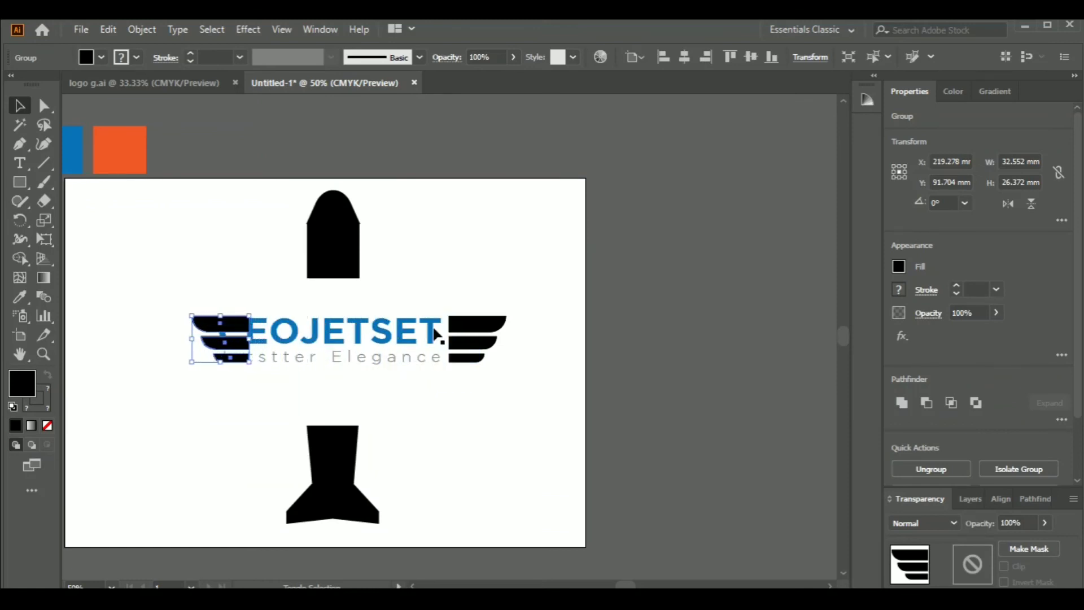
pyautogui.hotkey('shift', 'Left')
pyautogui.hotkey('shift', 'Left')
pyautogui.hotkey('shift', 'Left')
pyautogui.hotkey('shift', 'Left')
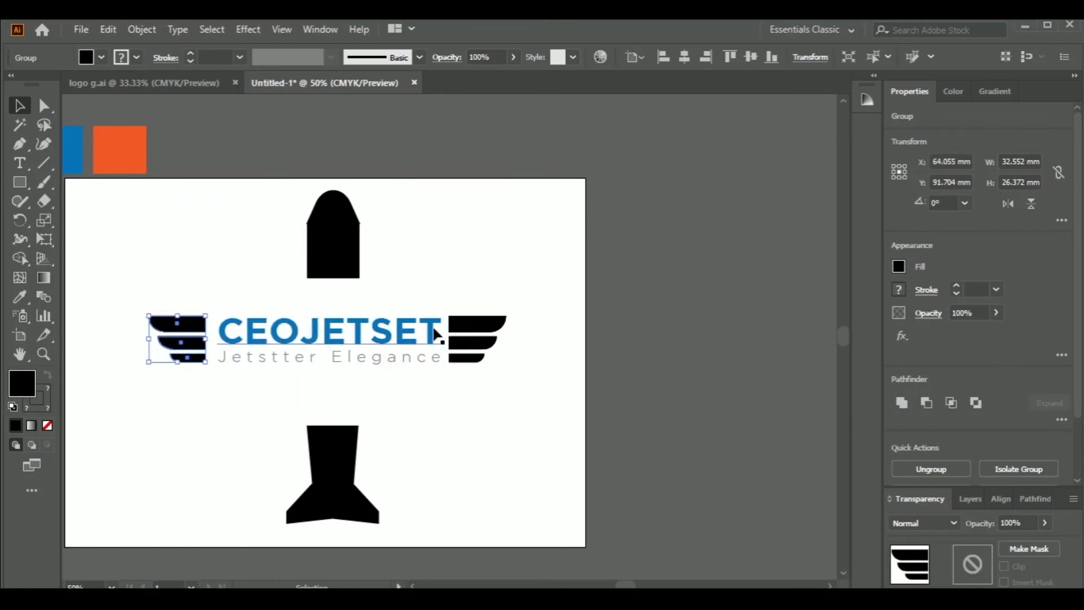
pyautogui.click(457, 396)
# Nudge the wing at the title's start closer to the lettering to even out the gaps at both ends of the title
pyautogui.click(474, 326)
pyautogui.hotkey('shift', 'Left')
pyautogui.hotkey('shift', 'Left')
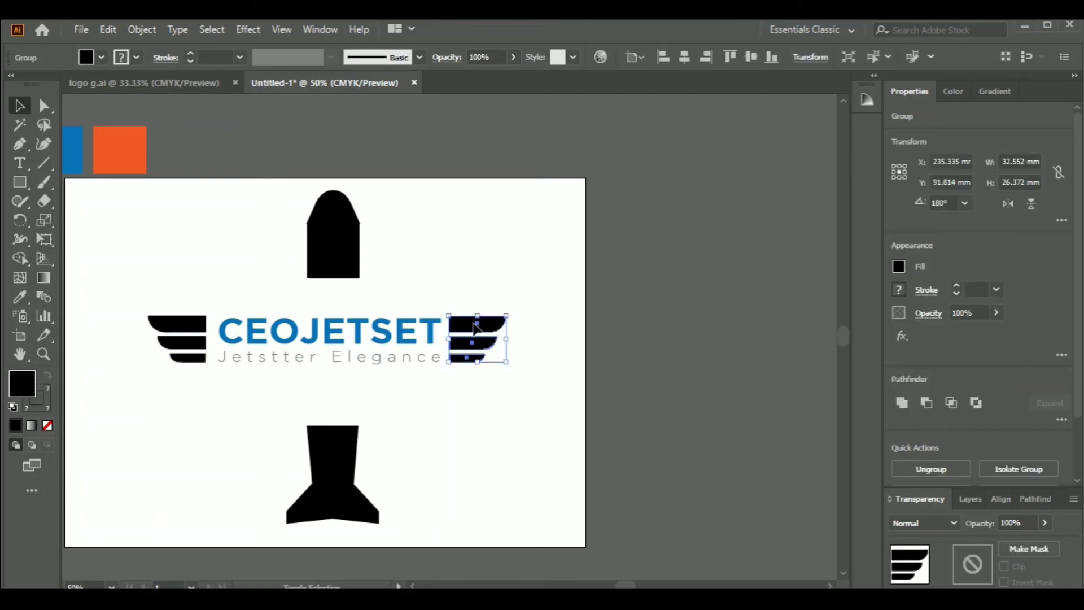
pyautogui.hotkey('shift', 'Right')
pyautogui.click(418, 406)
pyautogui.click(179, 333)
pyautogui.hotkey('shift', 'Right')
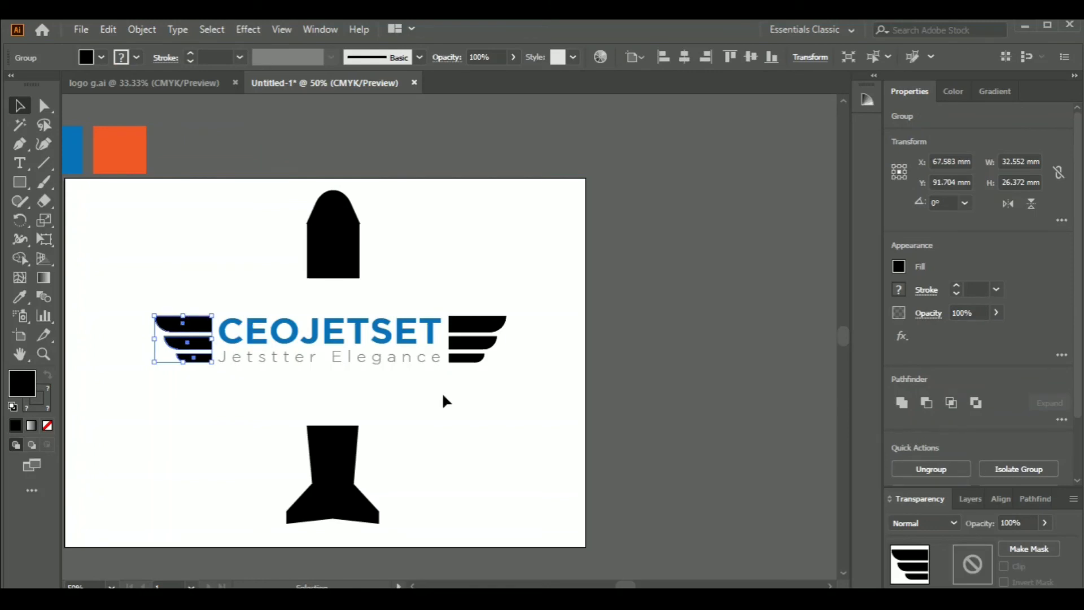
pyautogui.click(443, 399)
# Move the tail directly beneath the tagline and scale it down proportionally to about 26 by 28 mm, centred on the artboard
pyautogui.moveTo(342, 470); pyautogui.dragTo(339, 410)
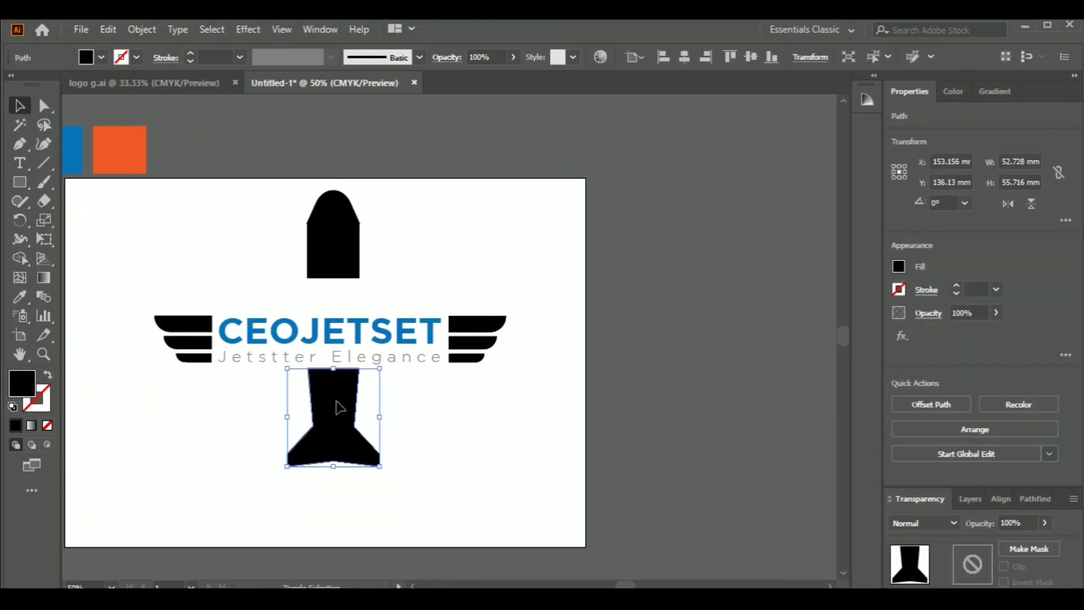
pyautogui.hotkey('shift', 'Down')
pyautogui.hotkey('shift', 'Up')
pyautogui.moveTo(380, 467); pyautogui.dragTo(326, 394)
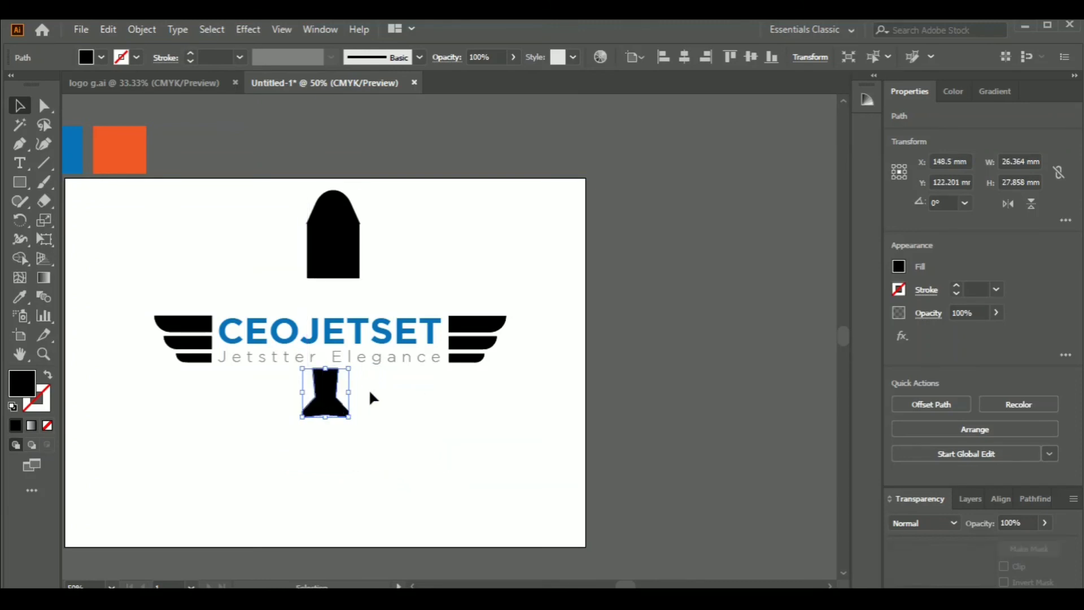
pyautogui.click(370, 393)
# Scale the nose down to about 15 by 25 mm and place it just above the title, in line with the tail
pyautogui.moveTo(335, 237); pyautogui.dragTo(327, 275)
pyautogui.moveTo(352, 317); pyautogui.dragTo(326, 299)
pyautogui.hotkey('shift', 'Up')
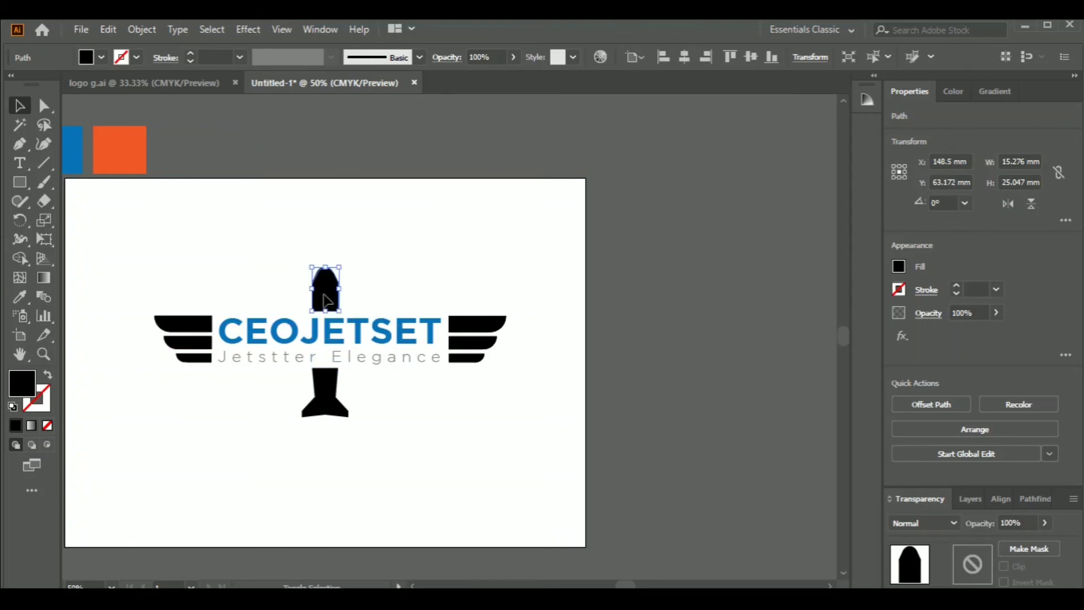
pyautogui.click(370, 387)
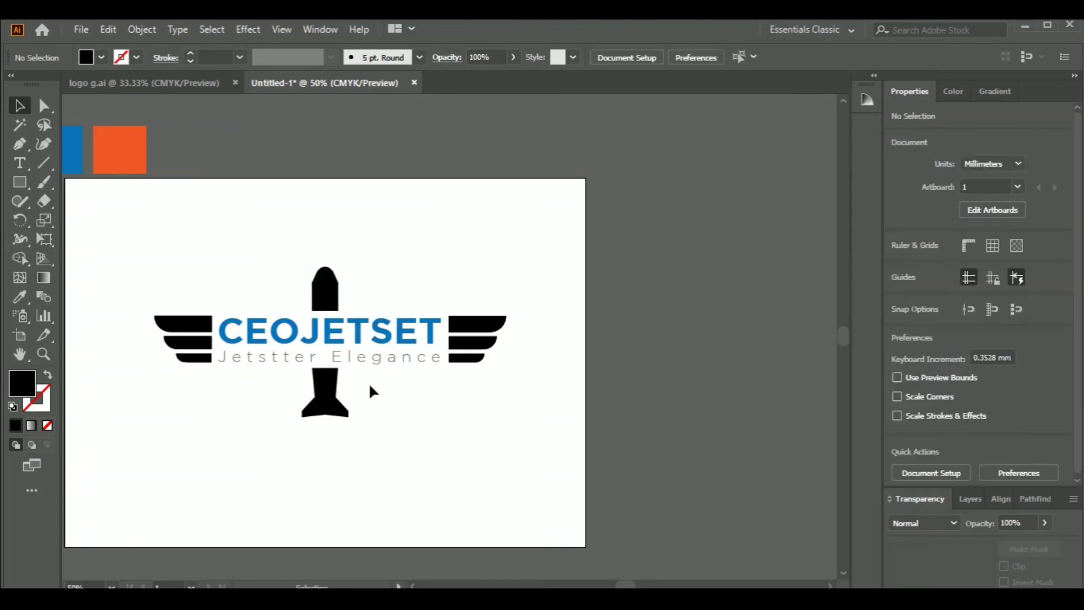
# Group the whole logo and centre it horizontally and vertically on the artboard
pyautogui.moveTo(278, 261); pyautogui.dragTo(355, 299)
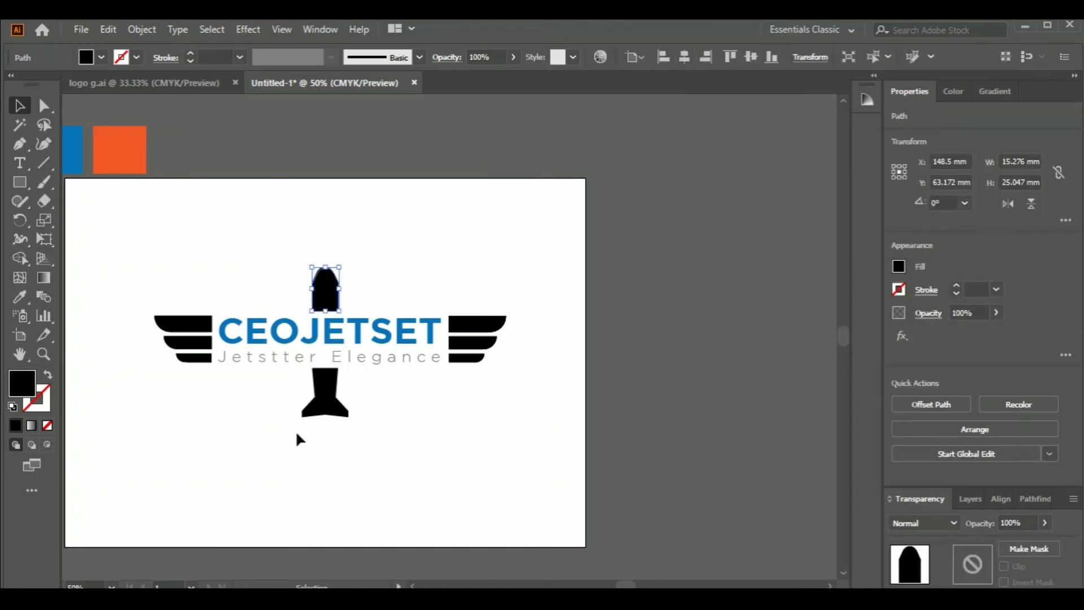
pyautogui.click(326, 412)
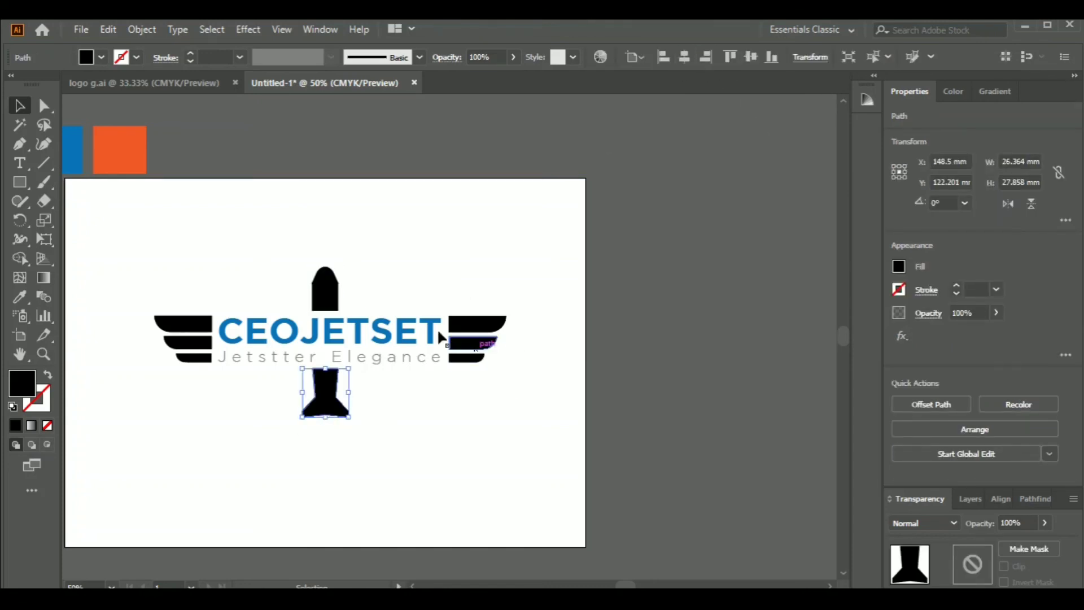
pyautogui.moveTo(140, 247); pyautogui.dragTo(507, 447)
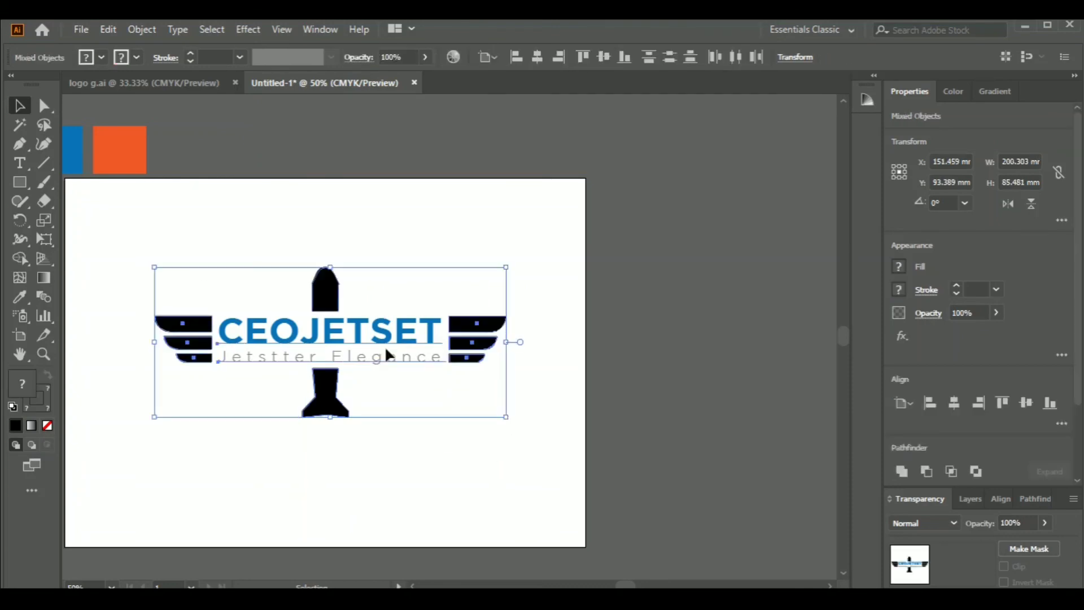
pyautogui.rightClick(324, 307)
pyautogui.click(375, 422)
pyautogui.click(537, 58)
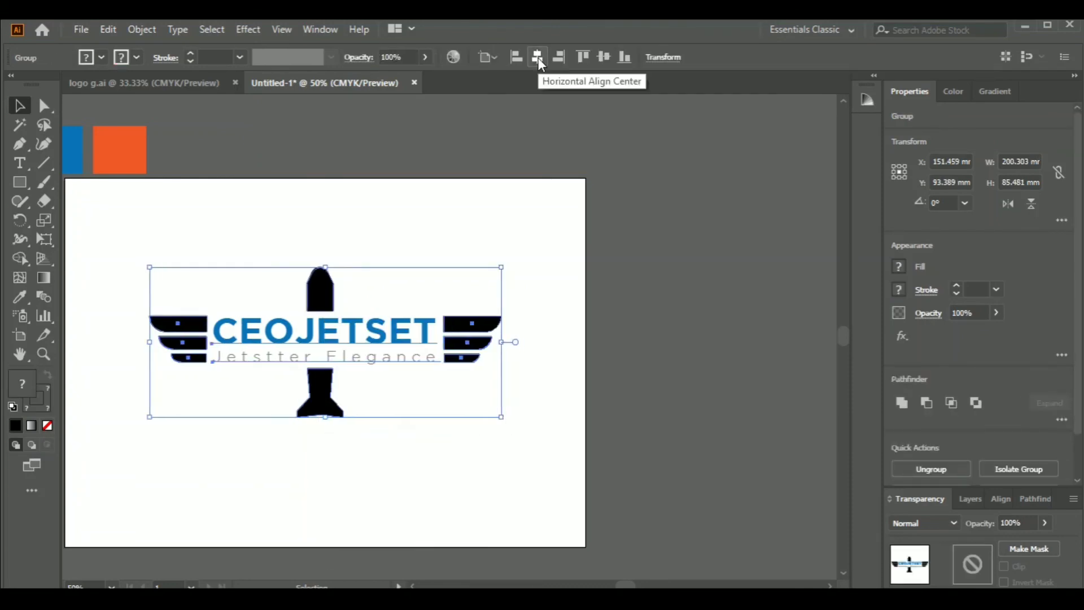
pyautogui.click(604, 56)
pyautogui.click(529, 317)
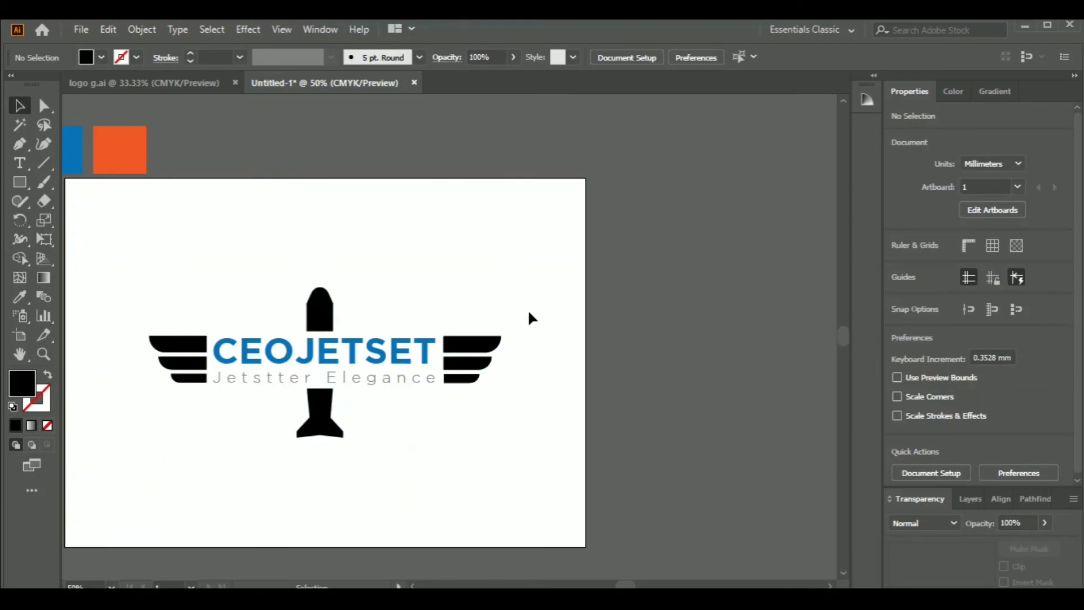
# Ungroup the centred logo into its separate parts
pyautogui.press('a')
pyautogui.rightClick(316, 317)
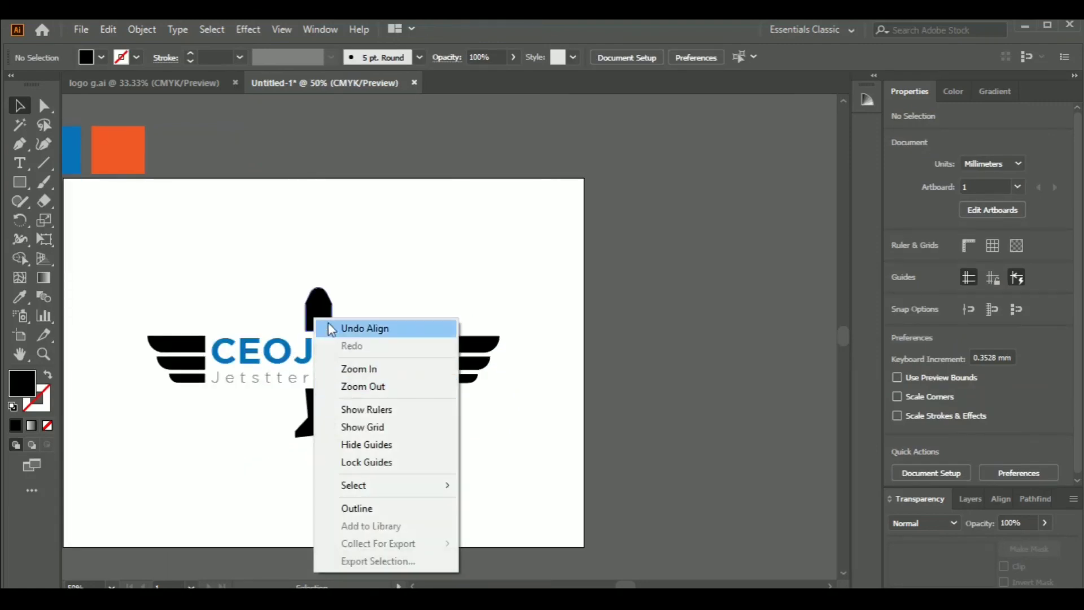
pyautogui.click(318, 310)
pyautogui.rightClick(319, 308)
pyautogui.click(348, 442)
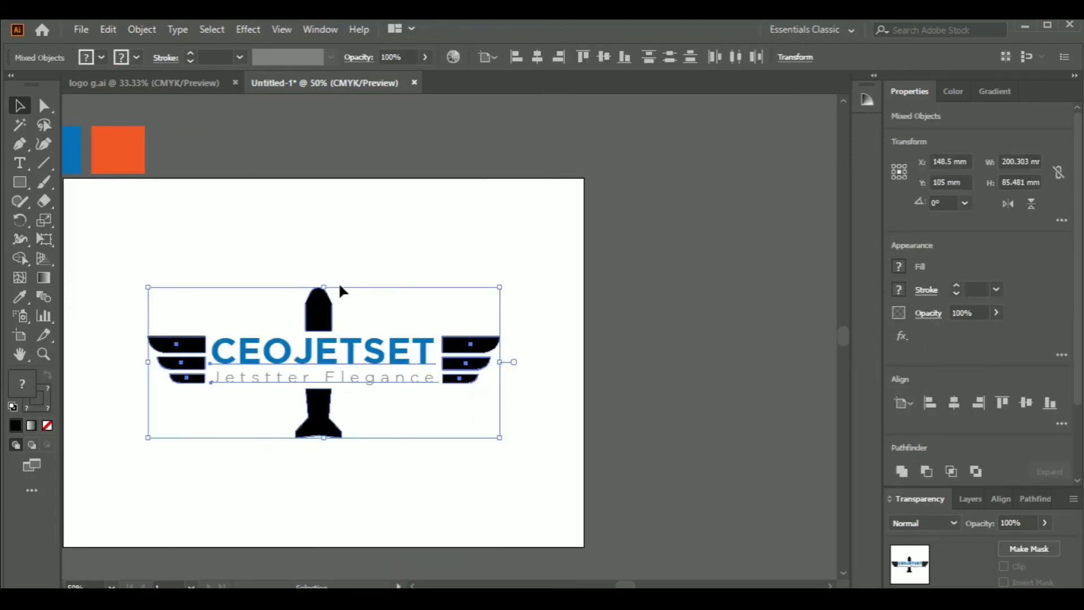
pyautogui.click(329, 263)
# Recolour the nose, tail and both wings with the orange sampled from the swatch square above the artboard
pyautogui.click(319, 318)
pyautogui.keyDown('shift'); pyautogui.click(197, 377); pyautogui.keyUp('shift')
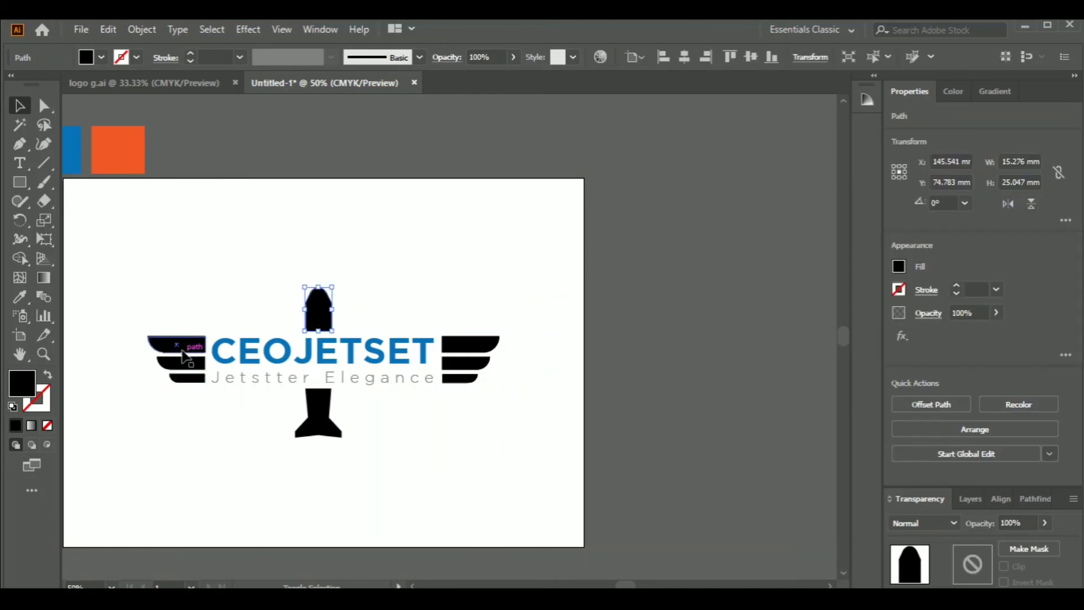
pyautogui.keyDown('shift'); pyautogui.click(323, 435); pyautogui.keyUp('shift')
pyautogui.keyDown('shift'); pyautogui.click(466, 347); pyautogui.keyUp('shift')
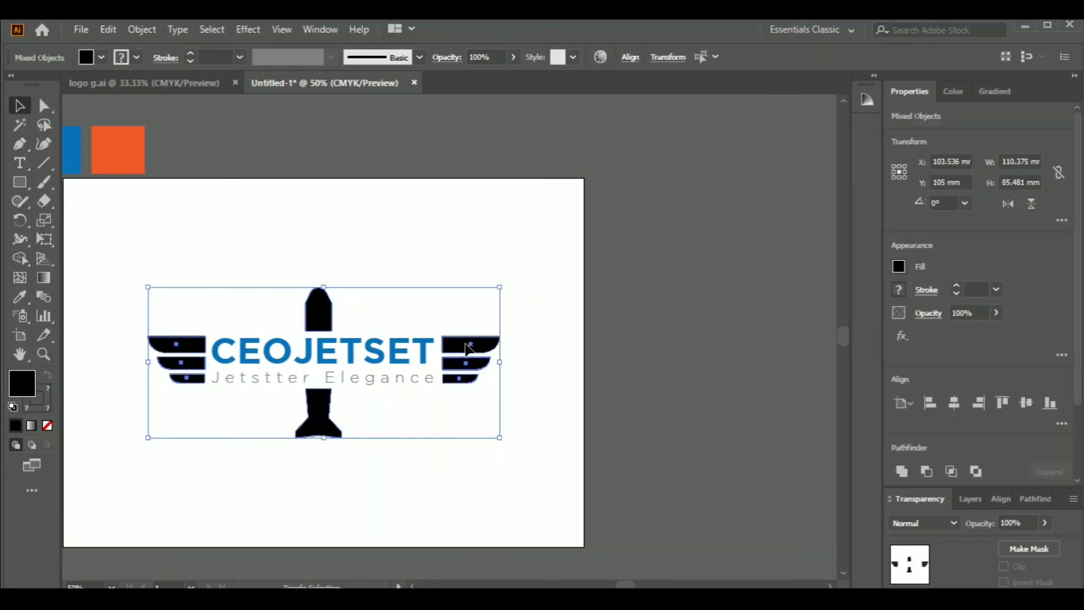
pyautogui.click(19, 297)
pyautogui.click(140, 130)
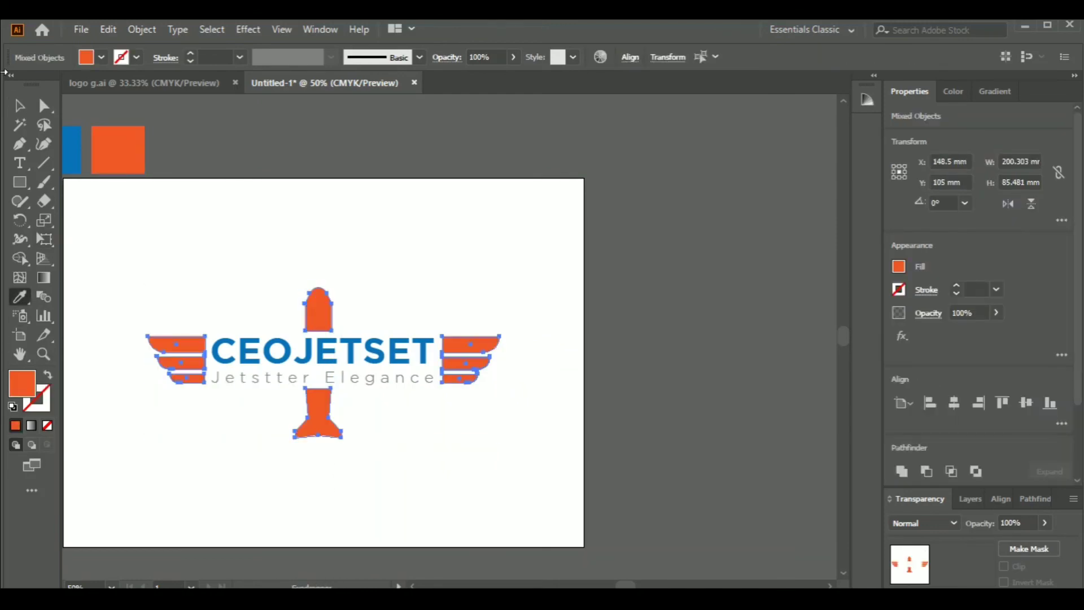
pyautogui.click(20, 106)
pyautogui.click(557, 276)
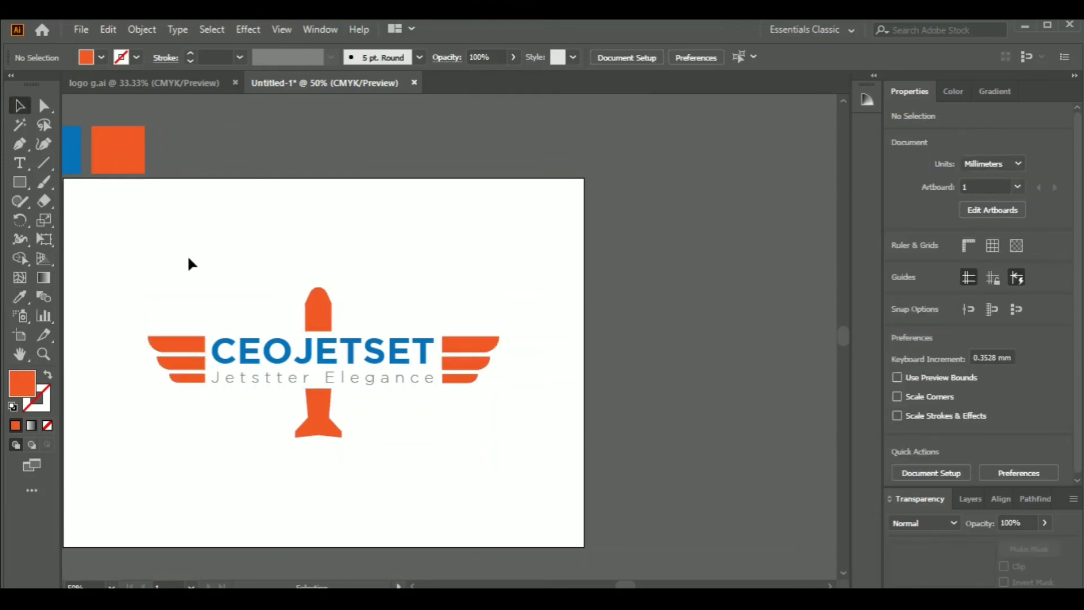
pyautogui.moveTo(381, 422); pyautogui.dragTo(499, 458)
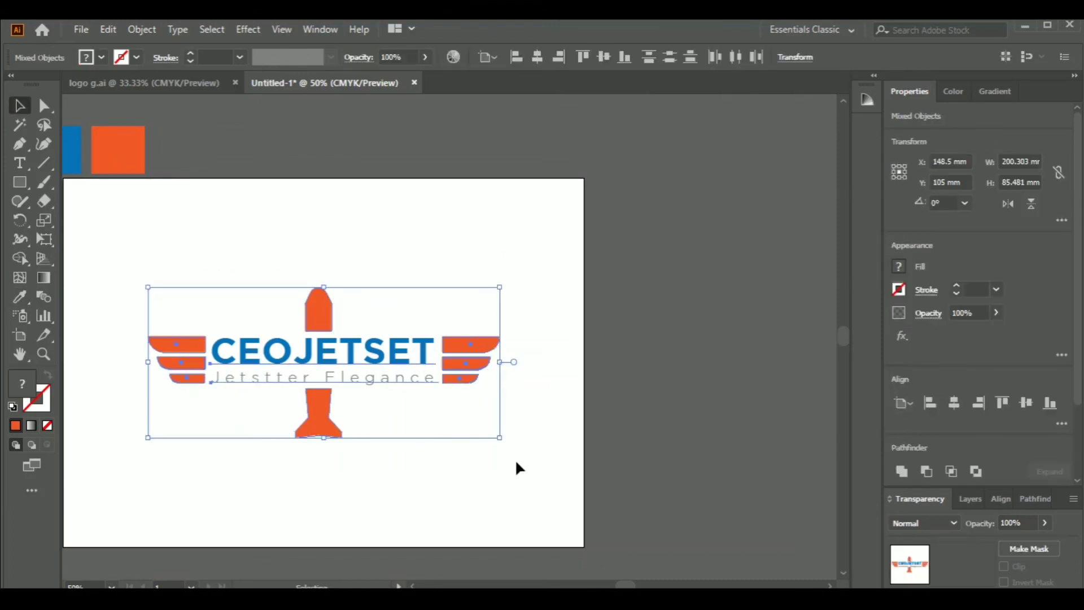
pyautogui.hotkey('ctrl', '-')
pyautogui.hotkey('ctrl', '+')
pyautogui.click(729, 459)
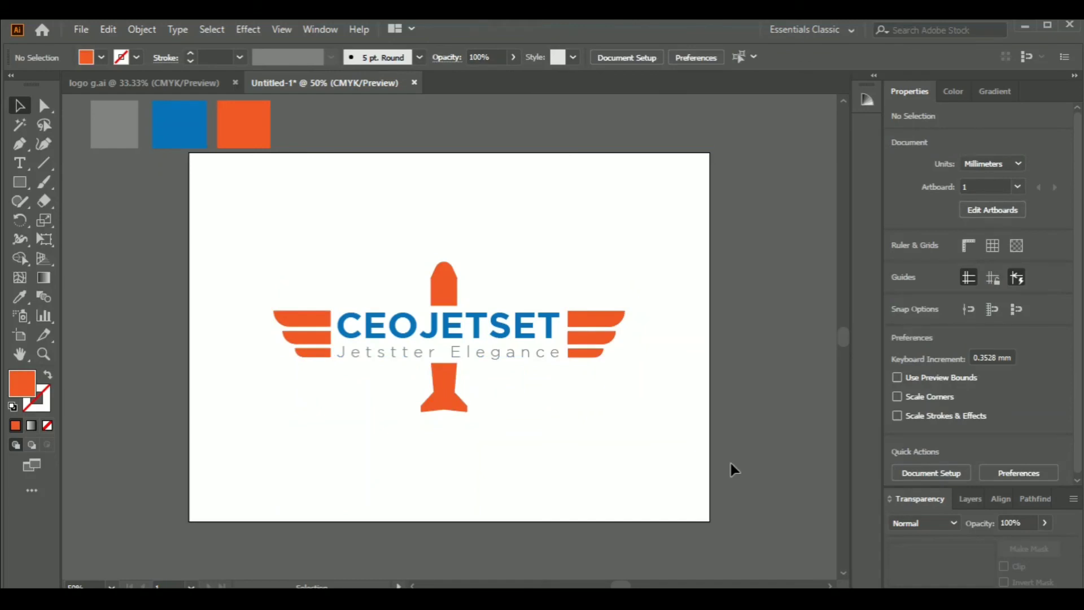